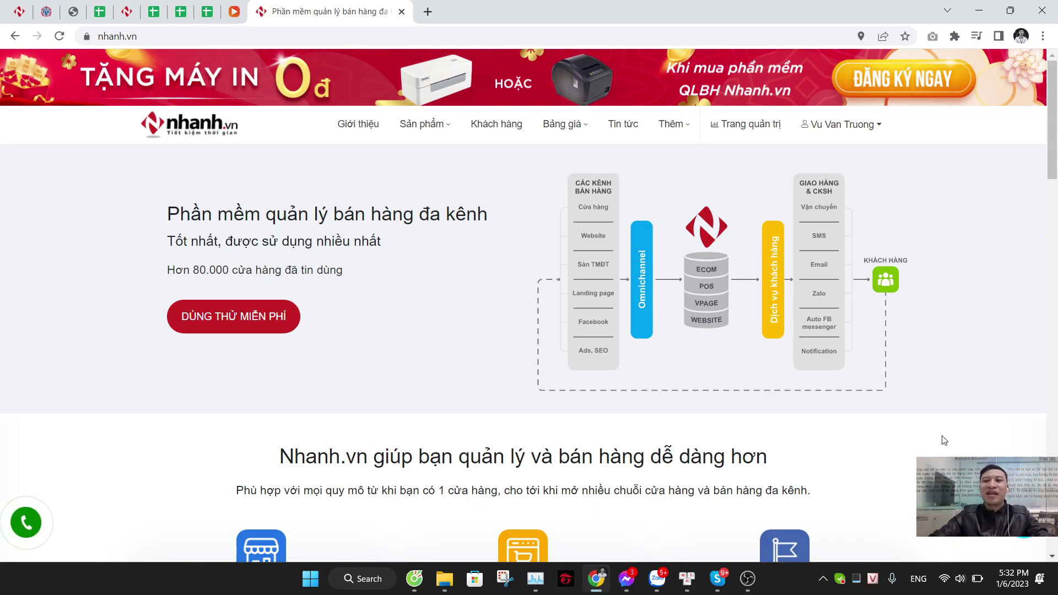
Open the Nhanh.vn admin area and go to the warehouse transfer (Chuyển kho) page.
{"action": "left_click", "coordinate": [750, 125]}
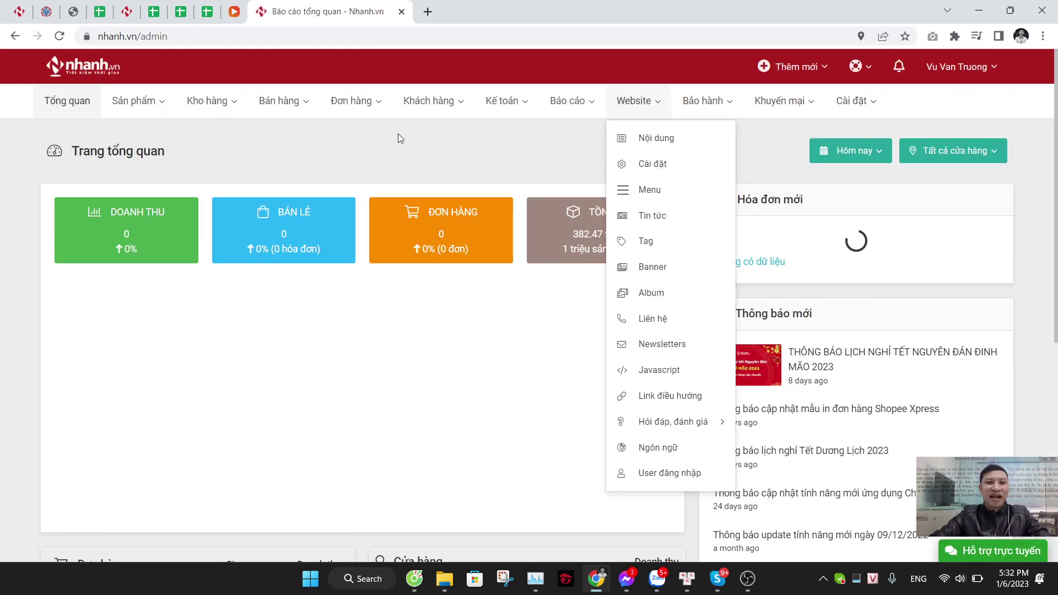
{"action": "left_click", "coordinate": [207, 101]}
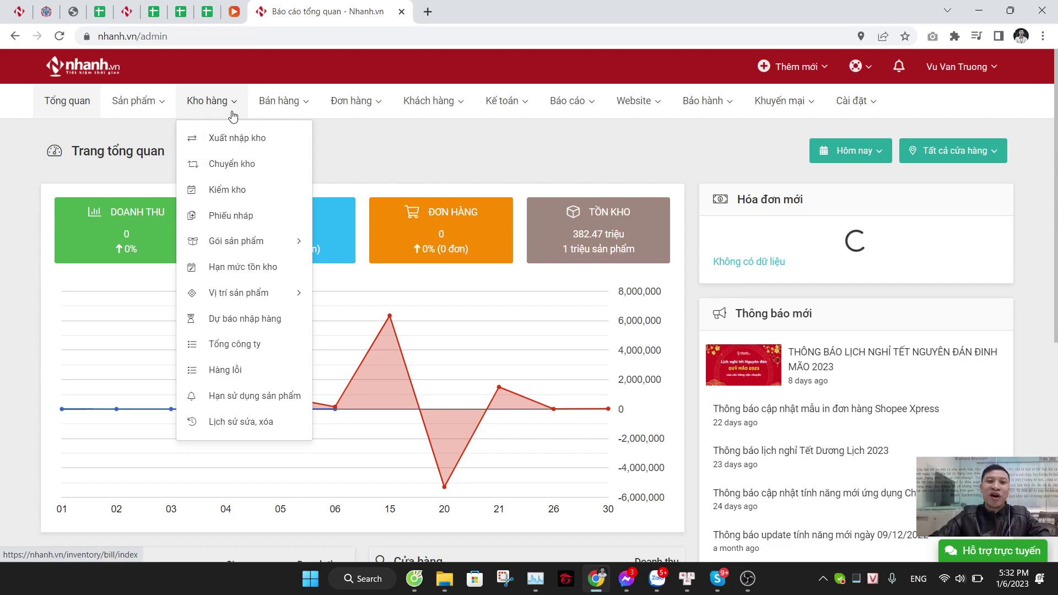
{"action": "left_click", "coordinate": [232, 166]}
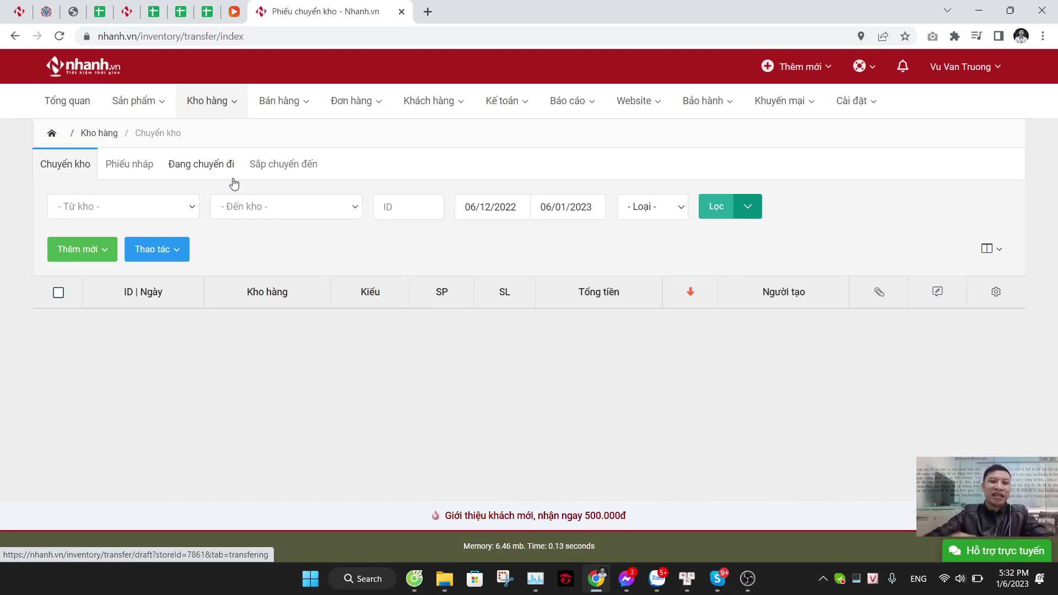
Start a new warehouse transfer slip (Thêm phiếu chuyển kho) from the transfer list.
{"action": "left_click", "coordinate": [157, 249]}
{"action": "left_click", "coordinate": [111, 251]}
{"action": "left_click", "coordinate": [111, 251]}
{"action": "left_click", "coordinate": [107, 251]}
{"action": "left_click", "coordinate": [102, 250]}
{"action": "left_click", "coordinate": [99, 250]}
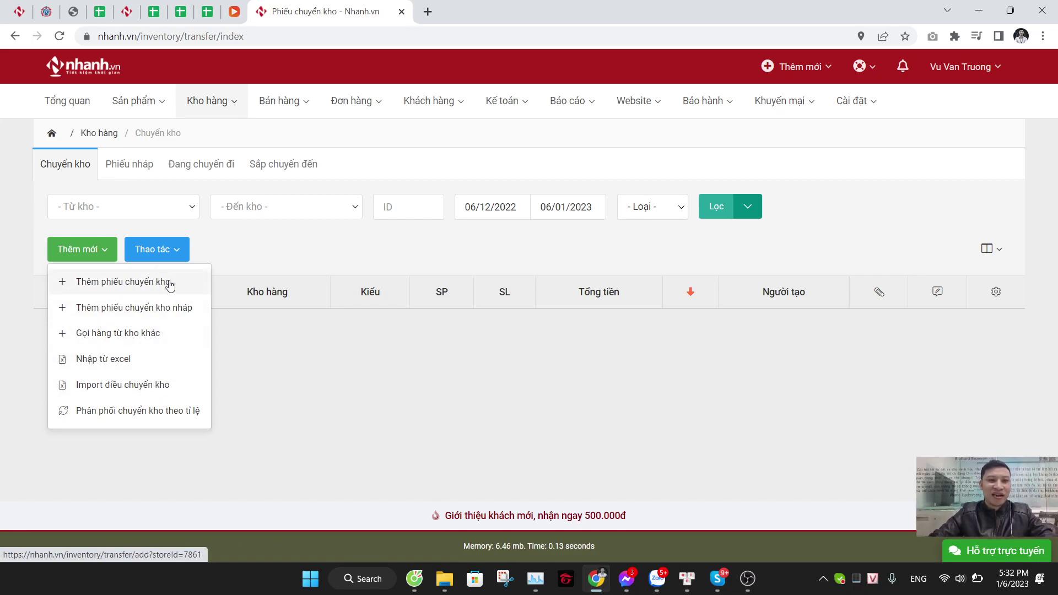
{"action": "left_click", "coordinate": [129, 290]}
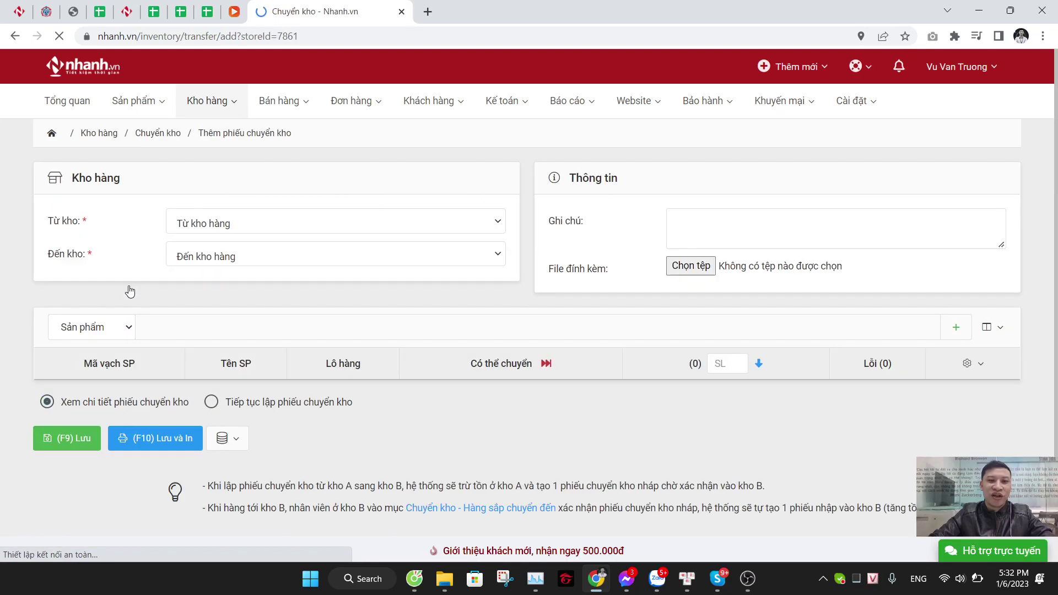
Set the transfer slip's source warehouse to Siêu Thị HC and its destination warehouse to Kho Hải Phòng.
{"action": "left_click_drag", "start_coordinate": [42, 221], "coordinate": [123, 228]}
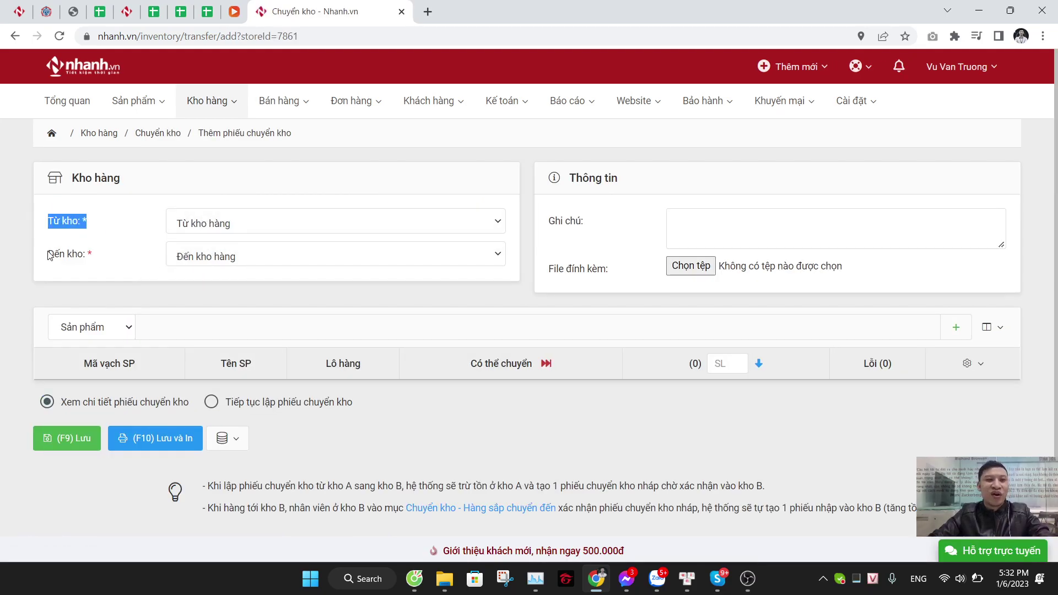
{"action": "left_click_drag", "start_coordinate": [49, 253], "coordinate": [100, 253]}
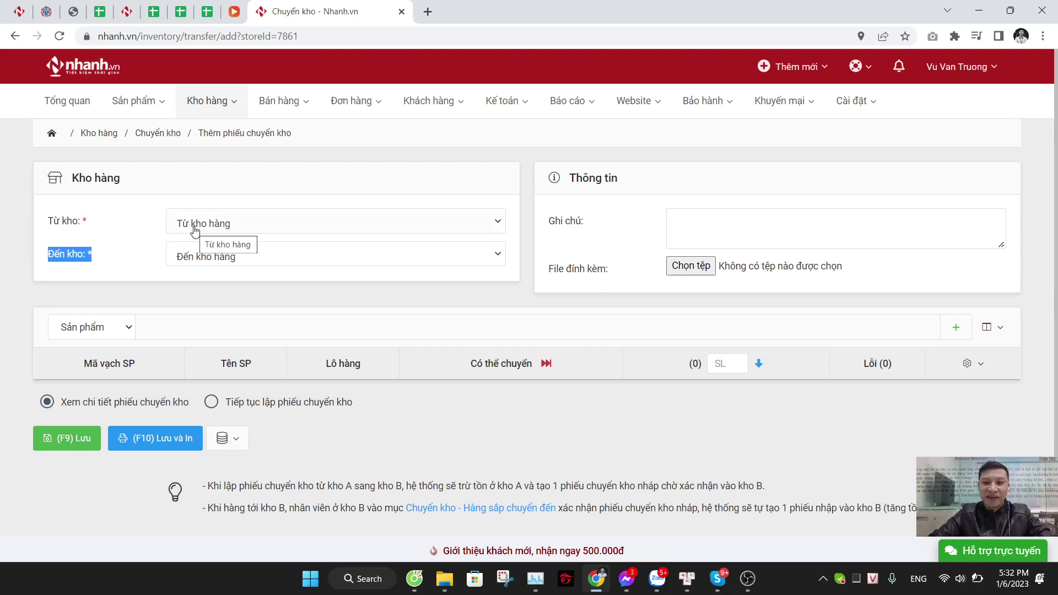
{"action": "left_click", "coordinate": [233, 227]}
{"action": "left_click", "coordinate": [240, 274]}
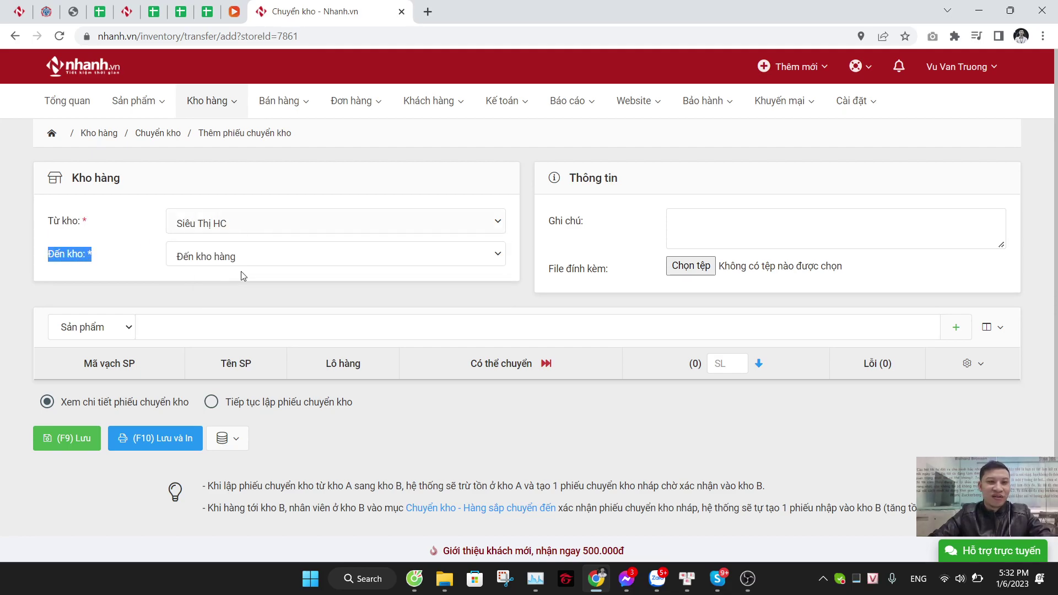
{"action": "left_click", "coordinate": [273, 257]}
{"action": "left_click", "coordinate": [253, 331]}
Search the products for APN010 and add Ao Phông Nam Polo 10 - Trắng - 38 to the transfer slip.
{"action": "left_click", "coordinate": [253, 332]}
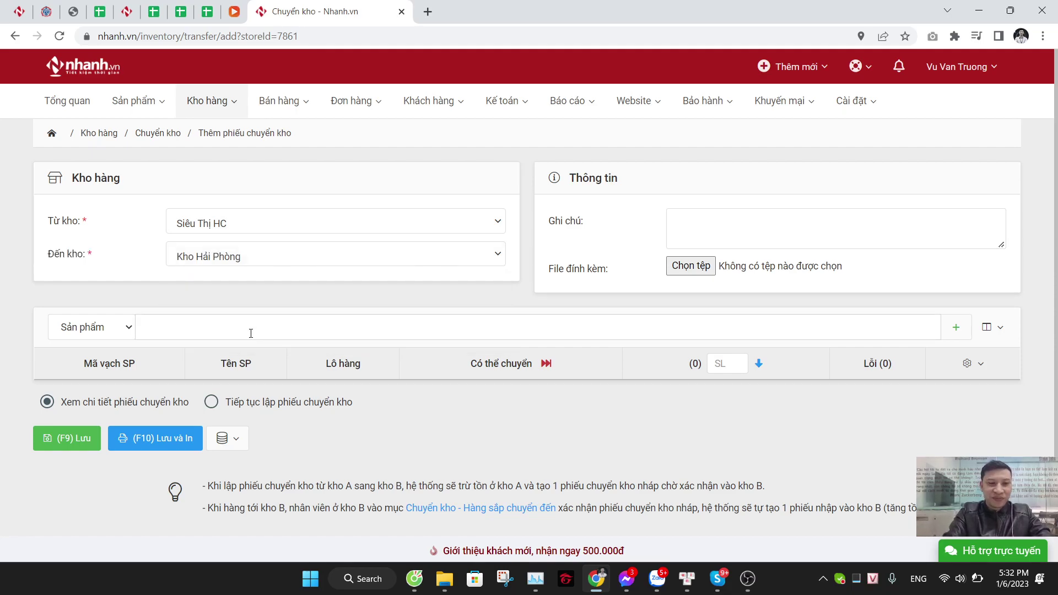
{"action": "type", "text": "Á"}
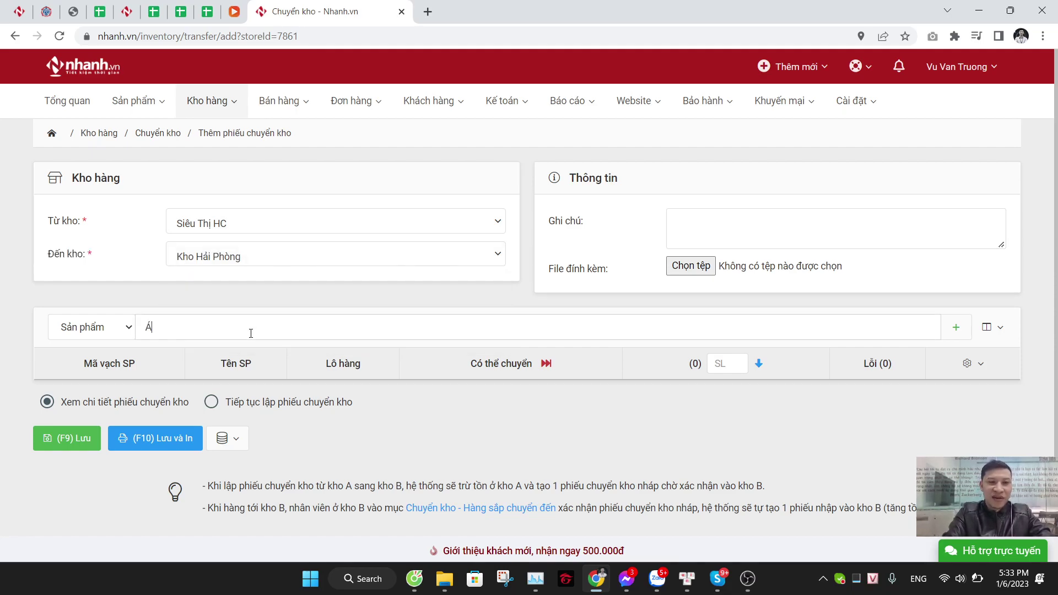
{"action": "type", "text": "oP"}
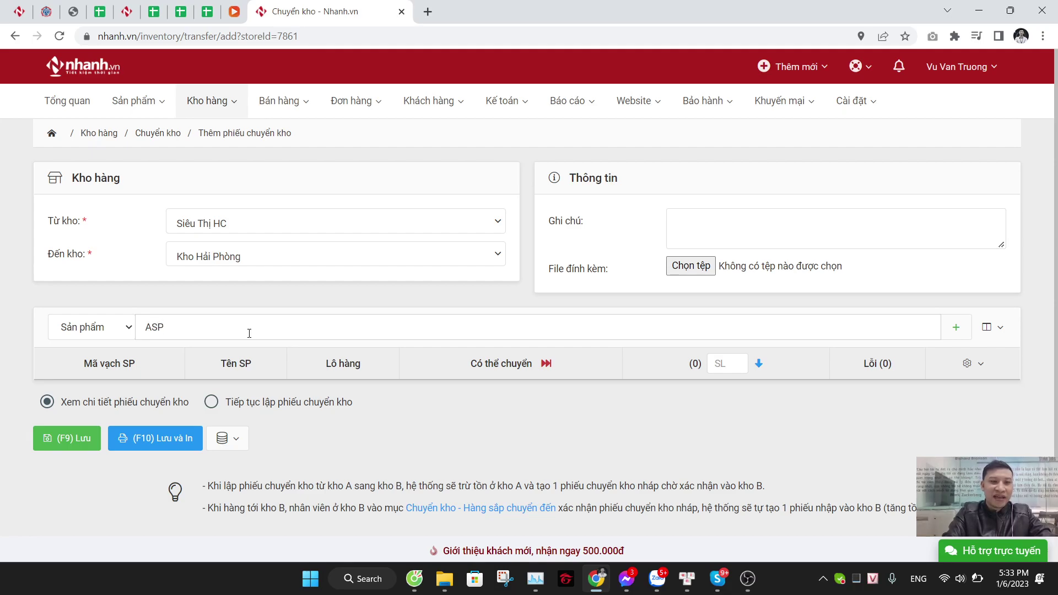
{"action": "key", "text": "BackSpace"}
{"action": "type", "text": "M"}
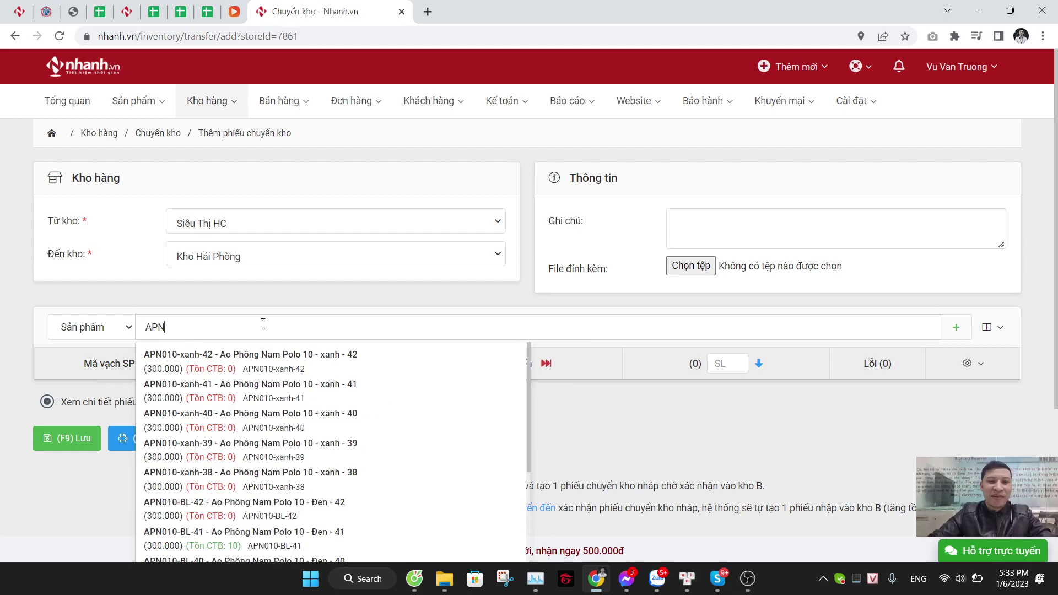
{"action": "scroll", "coordinate": [281, 331], "scroll_direction": "down", "scroll_amount": 10}
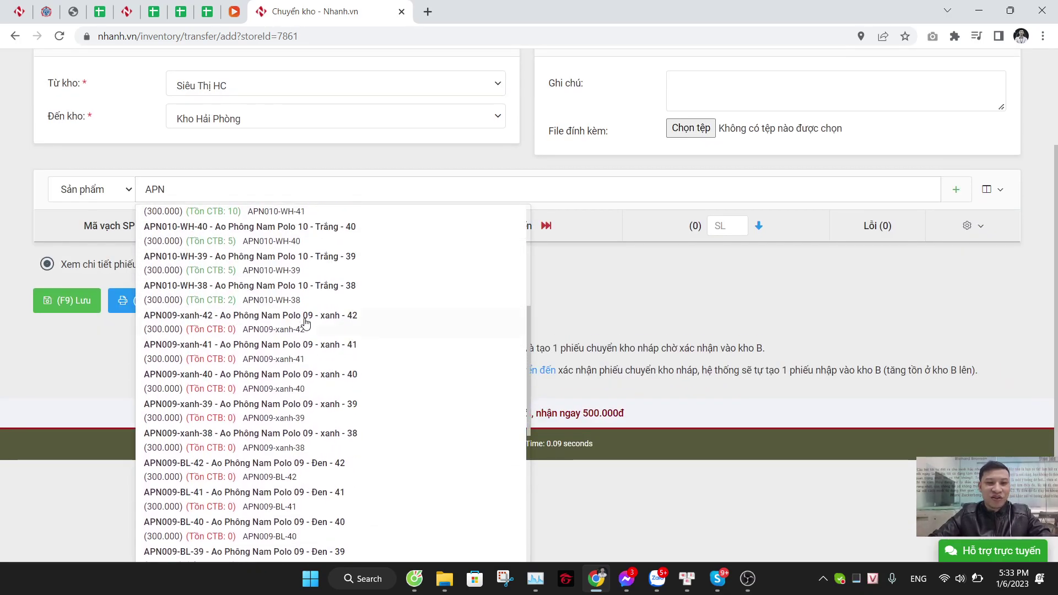
{"action": "scroll", "coordinate": [306, 322], "scroll_direction": "up", "scroll_amount": 10}
{"action": "type", "text": "010"}
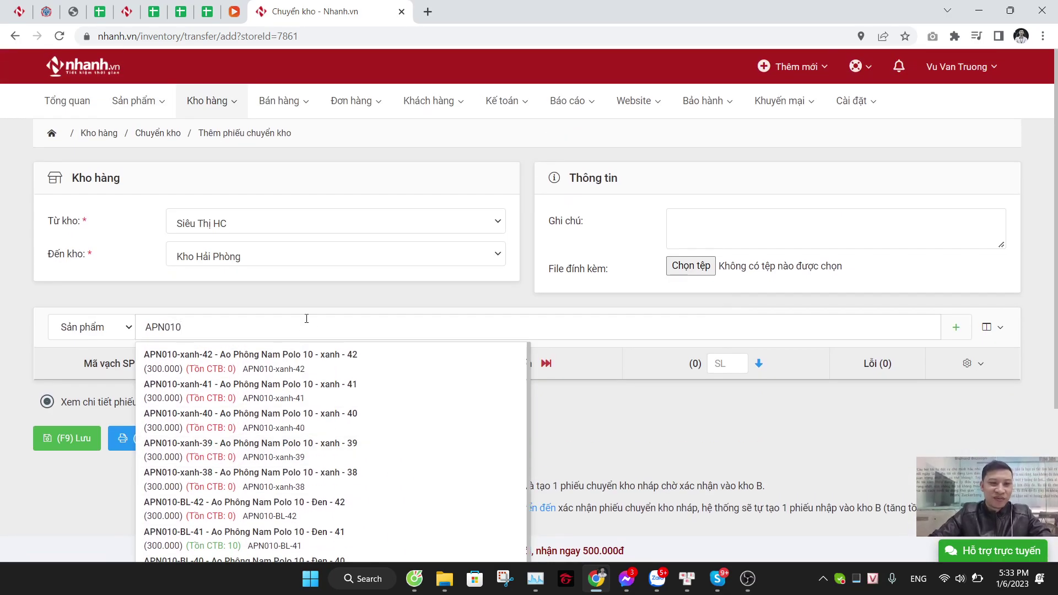
{"action": "scroll", "coordinate": [306, 319], "scroll_direction": "down", "scroll_amount": 5}
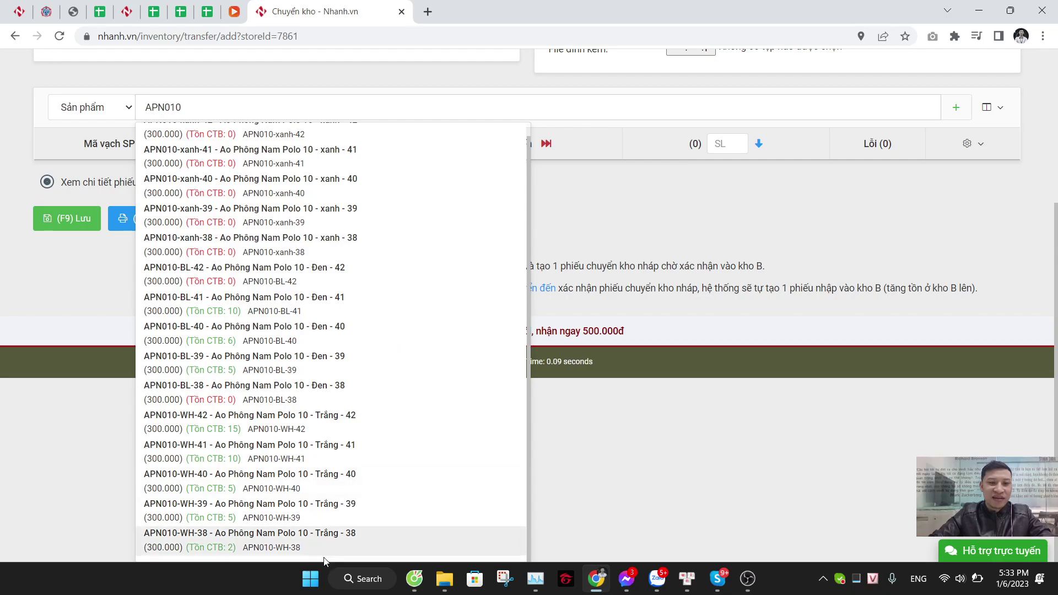
{"action": "key", "text": "ctrl+a"}
{"action": "key", "text": "ctrl+c"}
{"action": "left_click", "coordinate": [325, 545]}
Add the Ao Phông Nam Polo 10 variants Trắng - 39 and Trắng - 40 to the slip, searching with APN010.
{"action": "key", "text": "ctrl+v"}
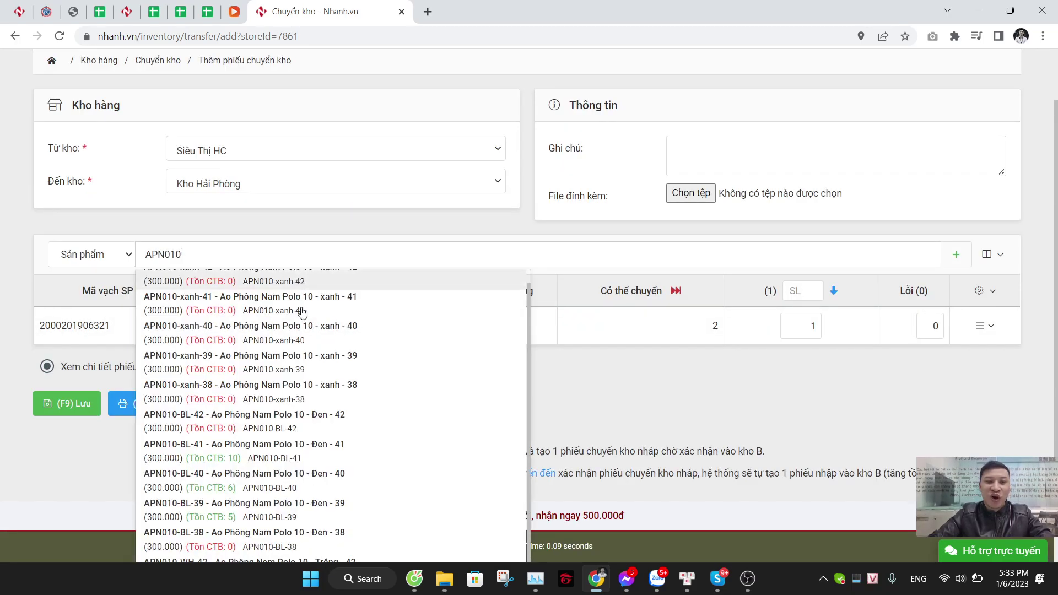
{"action": "scroll", "coordinate": [300, 307], "scroll_direction": "down", "scroll_amount": 3}
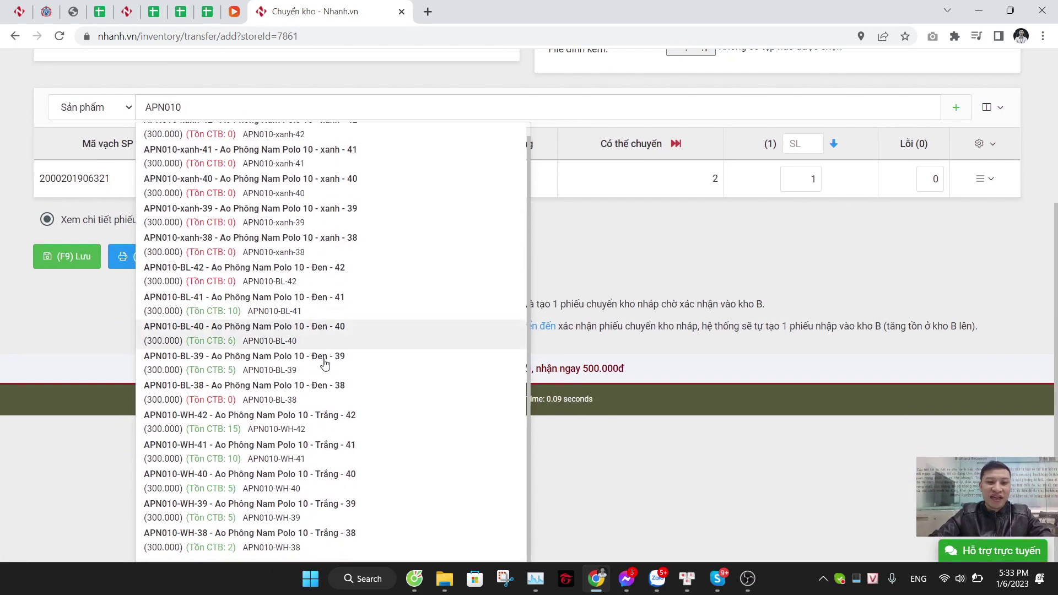
{"action": "left_click", "coordinate": [331, 521]}
{"action": "key", "text": "ctrl+v"}
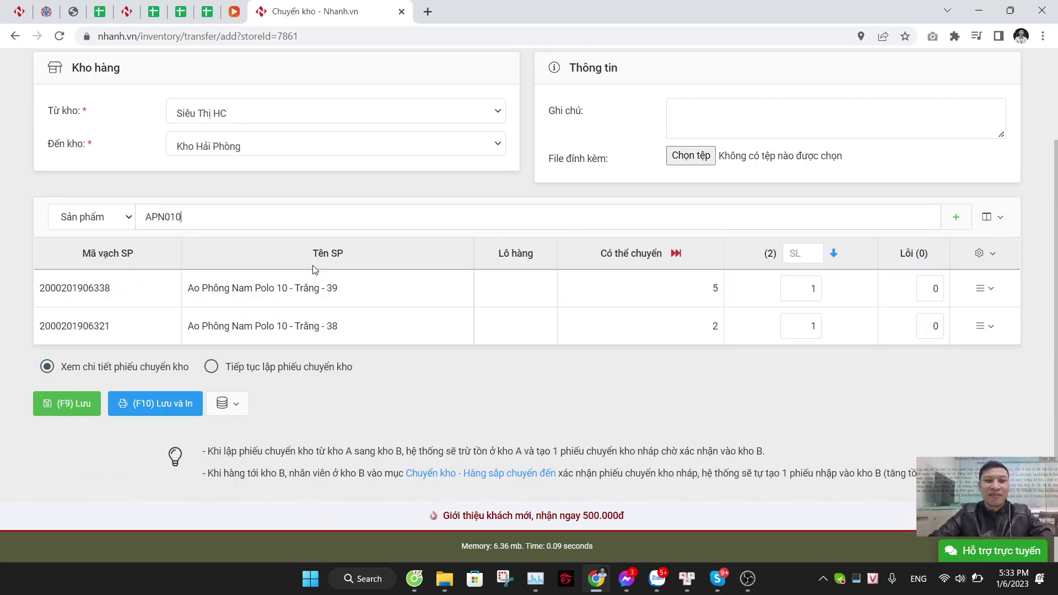
{"action": "scroll", "coordinate": [354, 286], "scroll_direction": "down", "scroll_amount": 2}
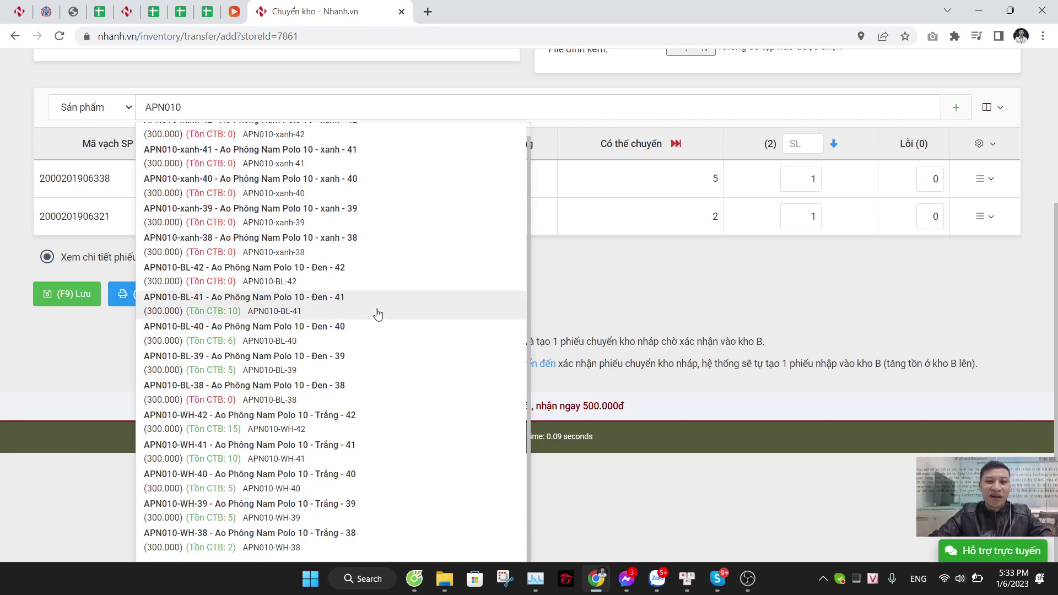
{"action": "left_click", "coordinate": [358, 490]}
Add the APN010 white variants Trắng - 42 and Trắng - 41 to the slip.
{"action": "key", "text": "ctrl+v"}
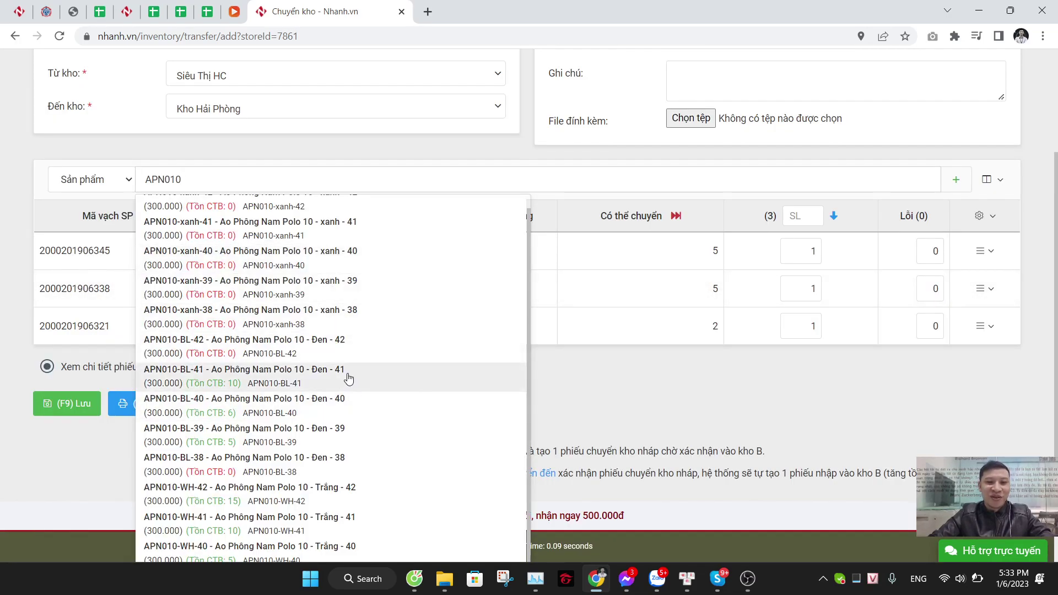
{"action": "left_click", "coordinate": [345, 496]}
{"action": "key", "text": "ctrl+v"}
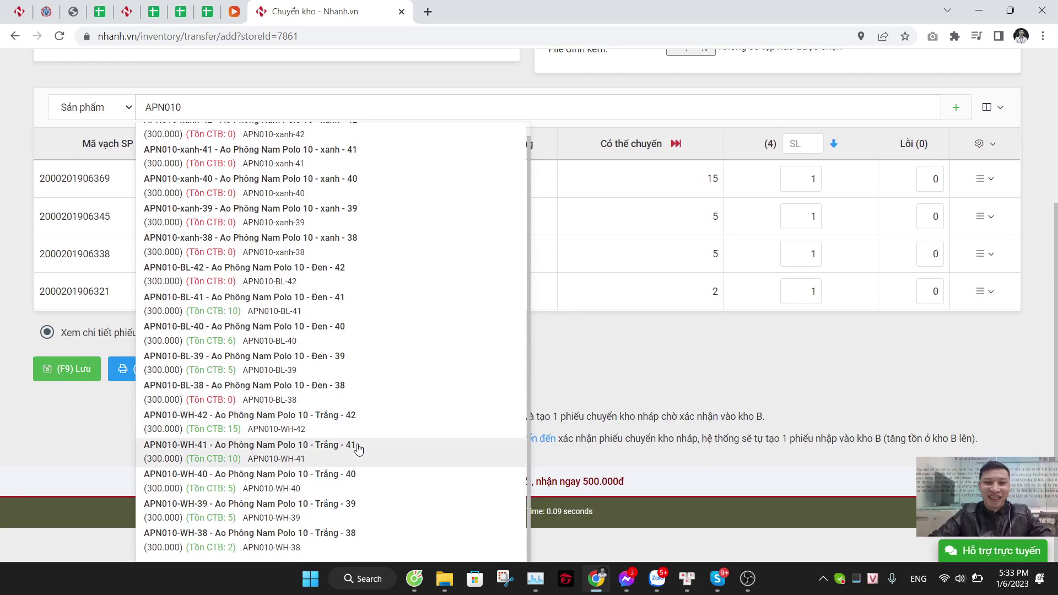
{"action": "left_click", "coordinate": [357, 448]}
Add the APN010 black variants Đen - 39 and Đen - 40 to the slip.
{"action": "key", "text": "ctrl+v"}
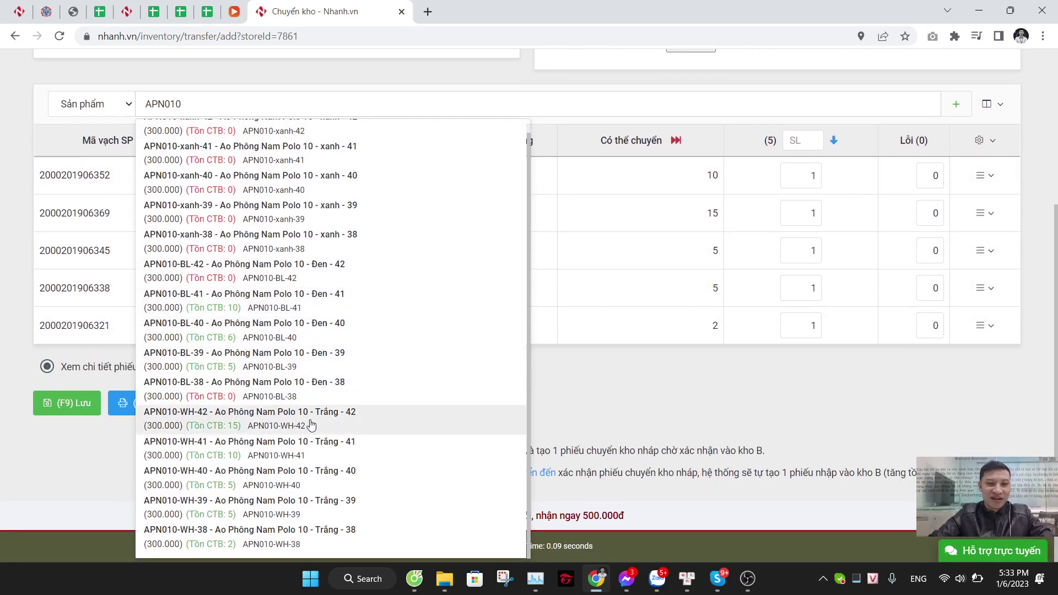
{"action": "left_click", "coordinate": [310, 357]}
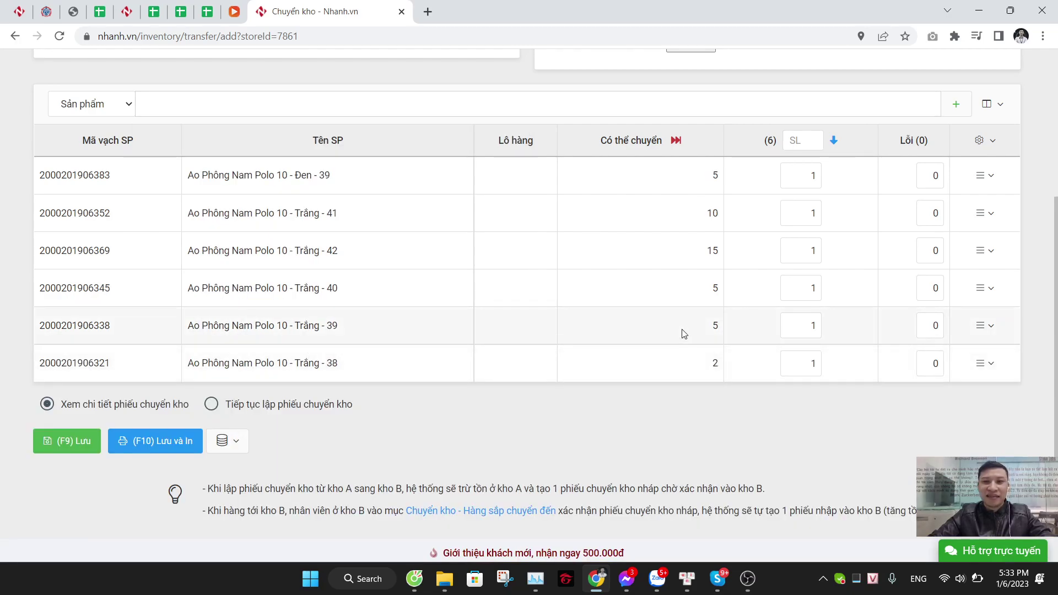
{"action": "type", "text": "APN010"}
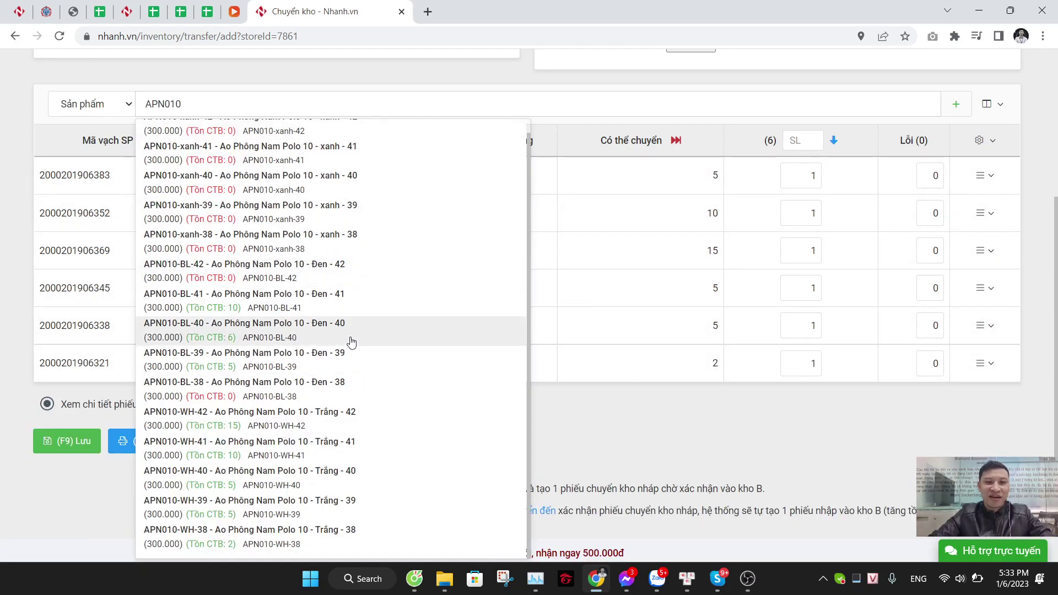
{"action": "left_click", "coordinate": [351, 342]}
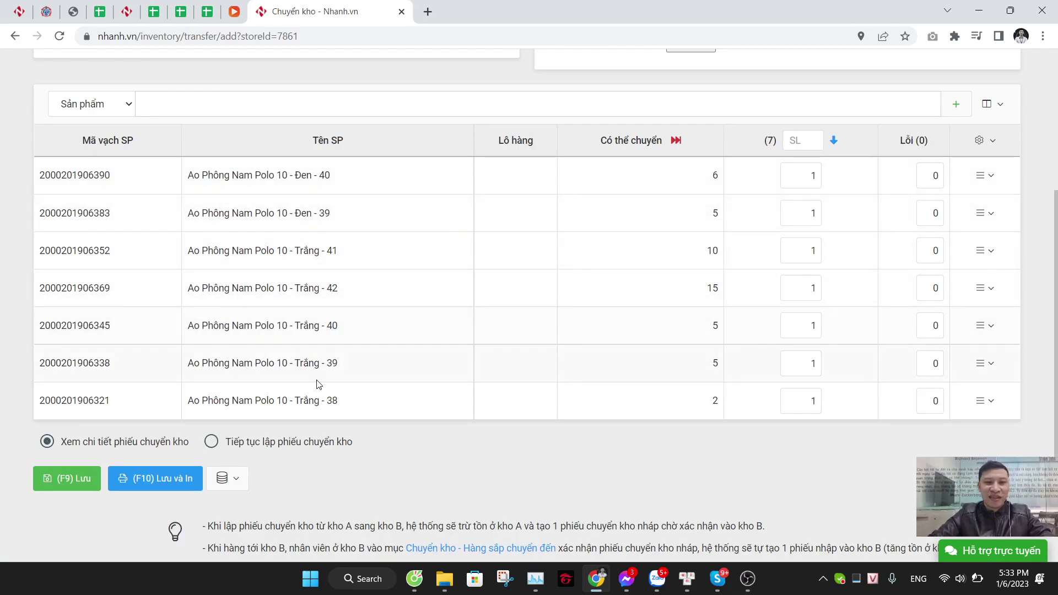
Review the colours, sizes and transferable stock of the products listed on the slip.
{"action": "triple_click", "coordinate": [317, 401]}
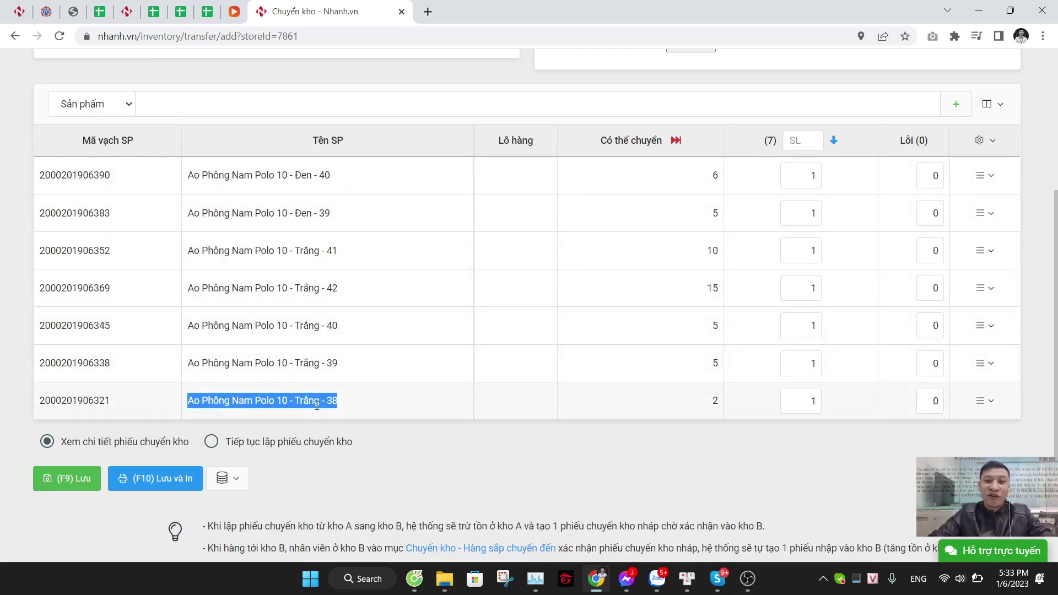
{"action": "left_click", "coordinate": [316, 402]}
{"action": "double_click", "coordinate": [317, 401]}
{"action": "left_click", "coordinate": [330, 400]}
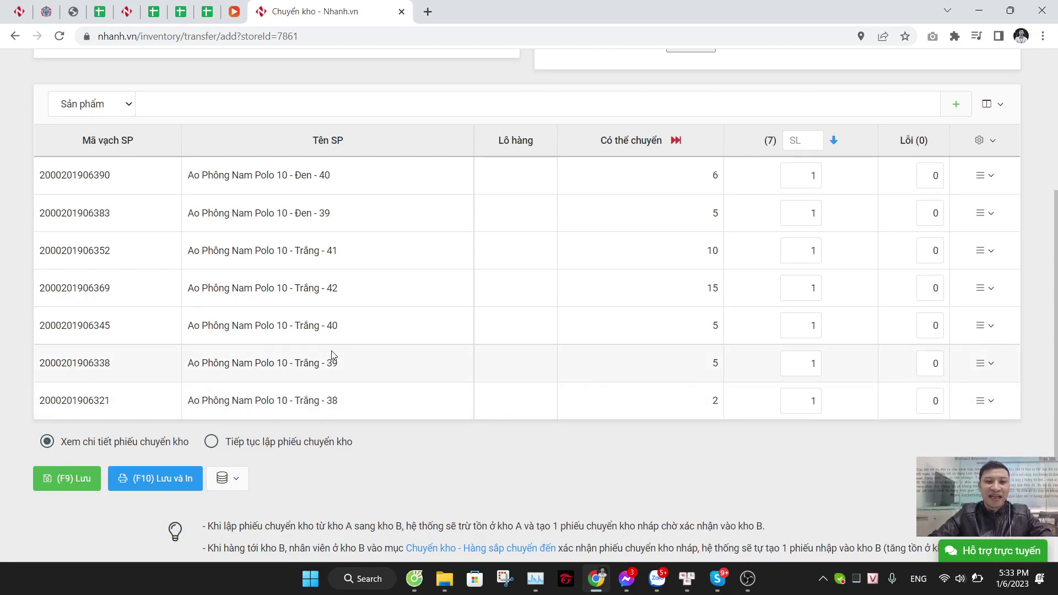
{"action": "double_click", "coordinate": [331, 288]}
{"action": "left_click", "coordinate": [321, 214]}
{"action": "double_click", "coordinate": [324, 213]}
{"action": "left_click", "coordinate": [329, 190]}
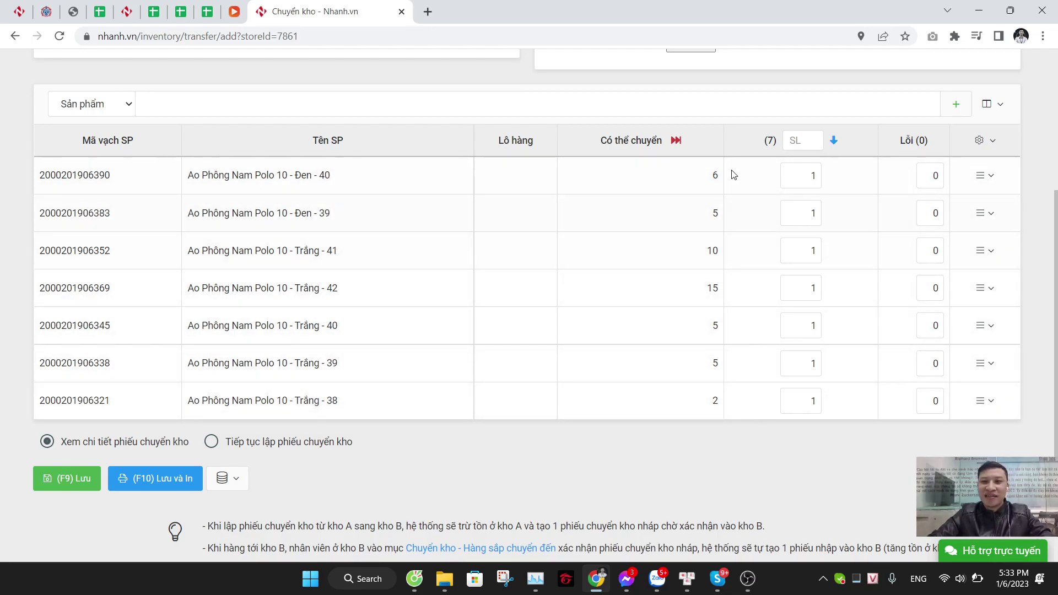
{"action": "double_click", "coordinate": [715, 176]}
Set the transfer quantities of Đen - 40 and Đen - 39 to 2 each and of Trắng - 41 to 5.
{"action": "left_click", "coordinate": [711, 216]}
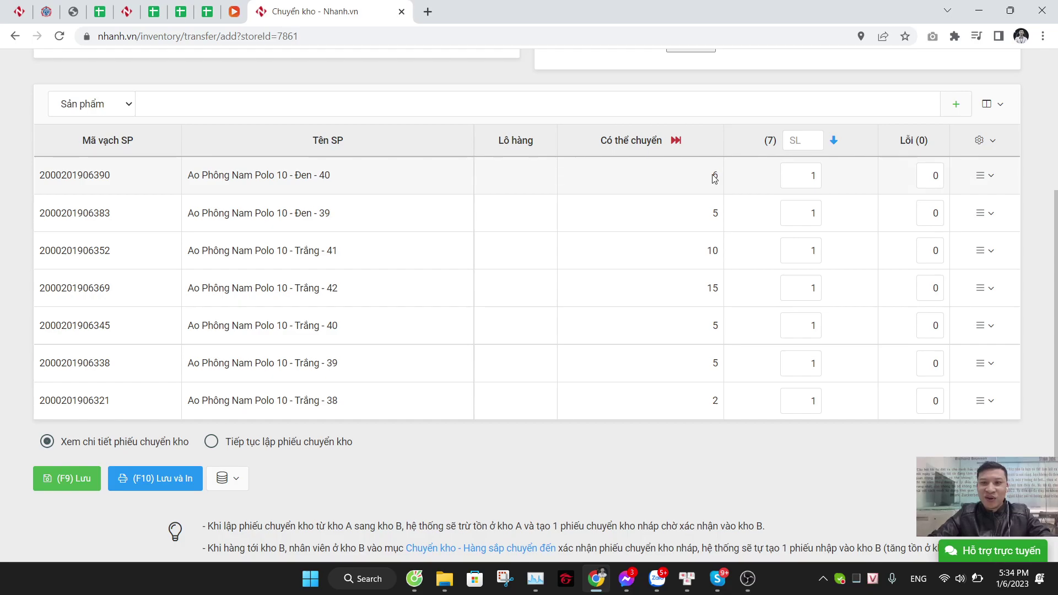
{"action": "type", "text": "2"}
{"action": "left_click", "coordinate": [802, 254]}
{"action": "type", "text": "5"}
Set the transfer quantities of Trắng - 42 to 5, Trắng - 40 to 3 and Trắng - 39 to 2, leaving Trắng - 38 at 1.
{"action": "left_click", "coordinate": [798, 288]}
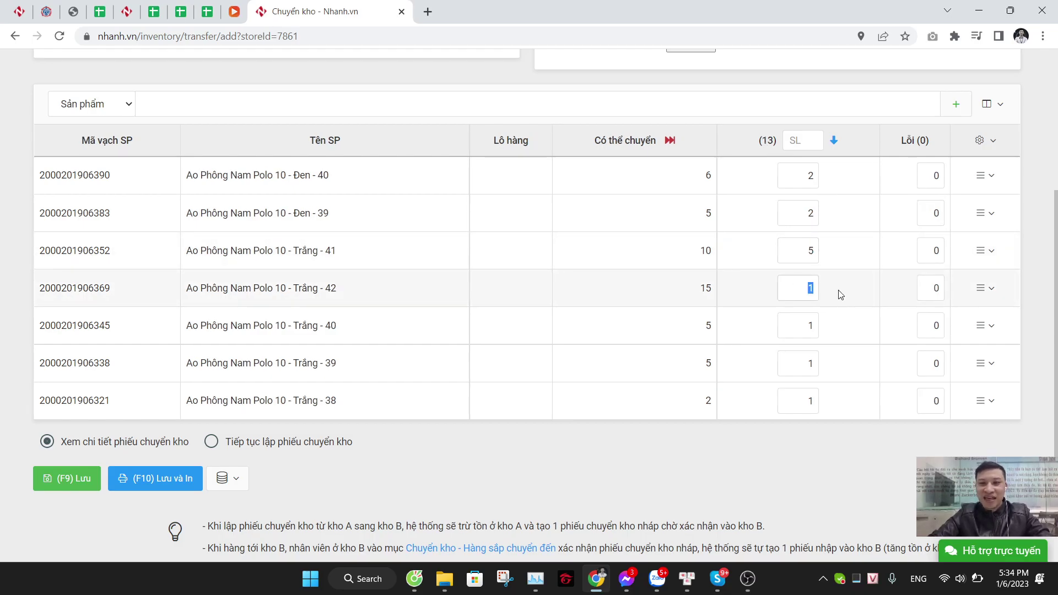
{"action": "left_click", "coordinate": [807, 321]}
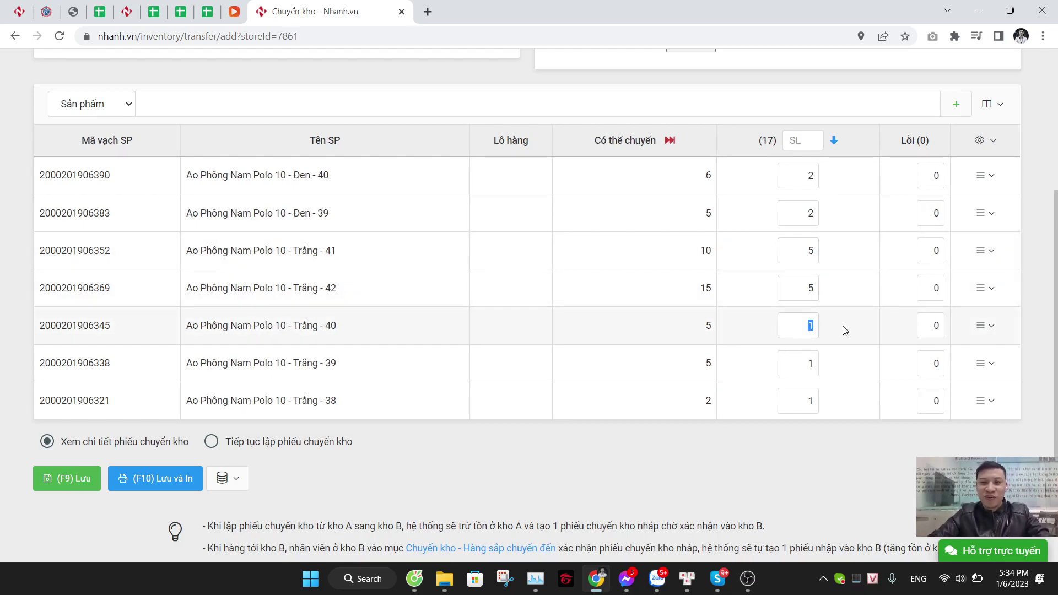
{"action": "type", "text": "3"}
{"action": "type", "text": "2"}
{"action": "left_click", "coordinate": [808, 400]}
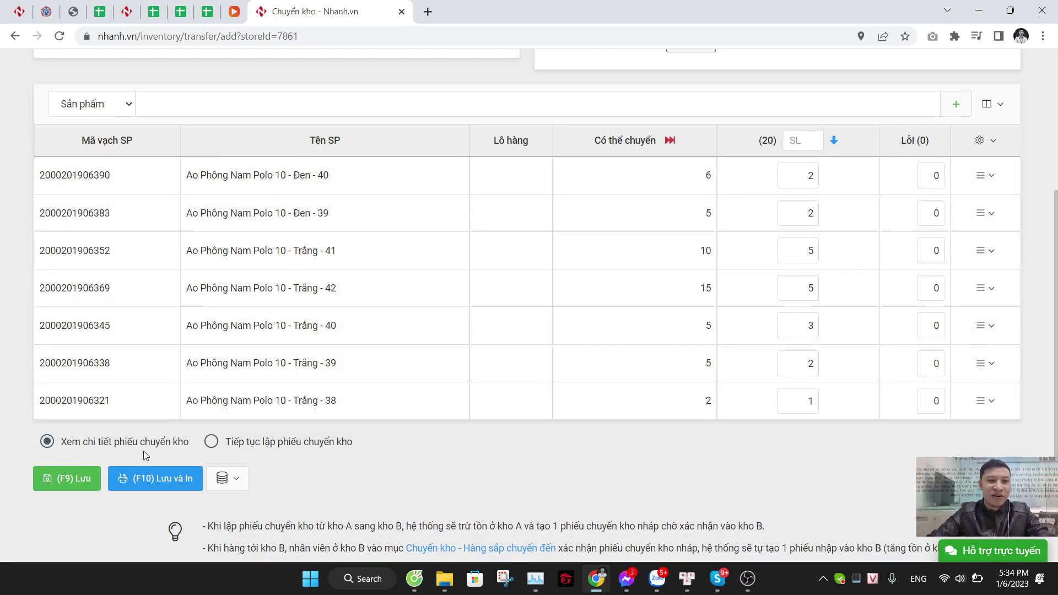
Save the transfer slip with the print option, check its print preview, and cancel the printing.
{"action": "left_click", "coordinate": [132, 485]}
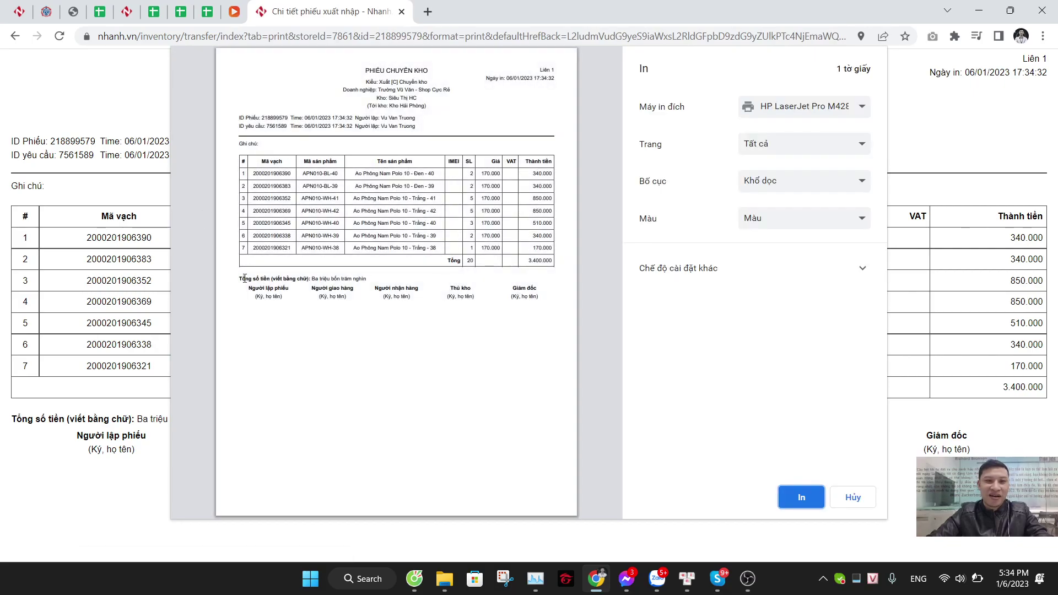
{"action": "left_click_drag", "start_coordinate": [301, 293], "coordinate": [352, 286]}
{"action": "left_click", "coordinate": [398, 296]}
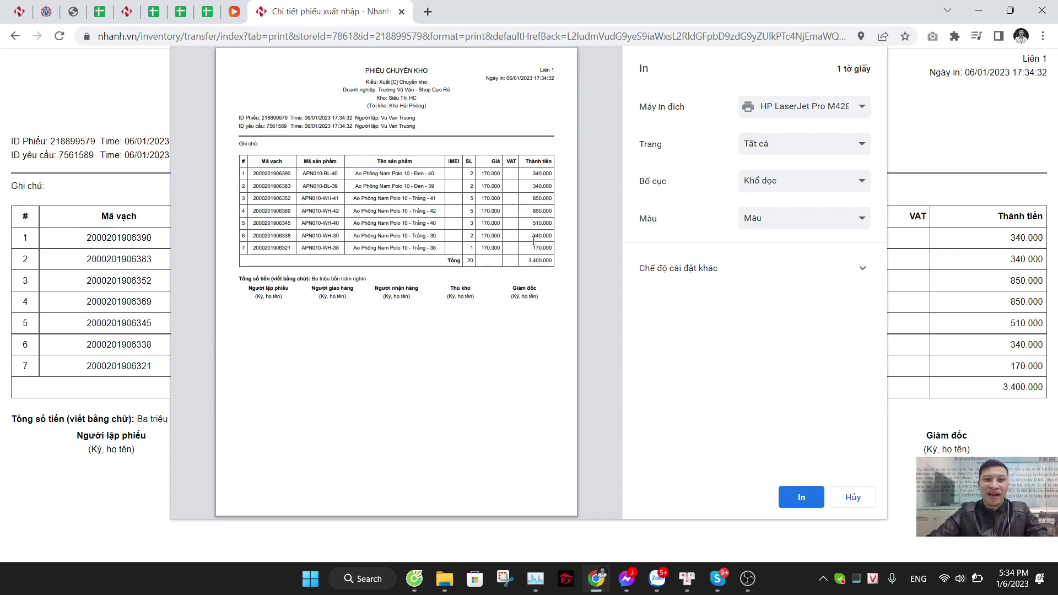
{"action": "left_click", "coordinate": [848, 496]}
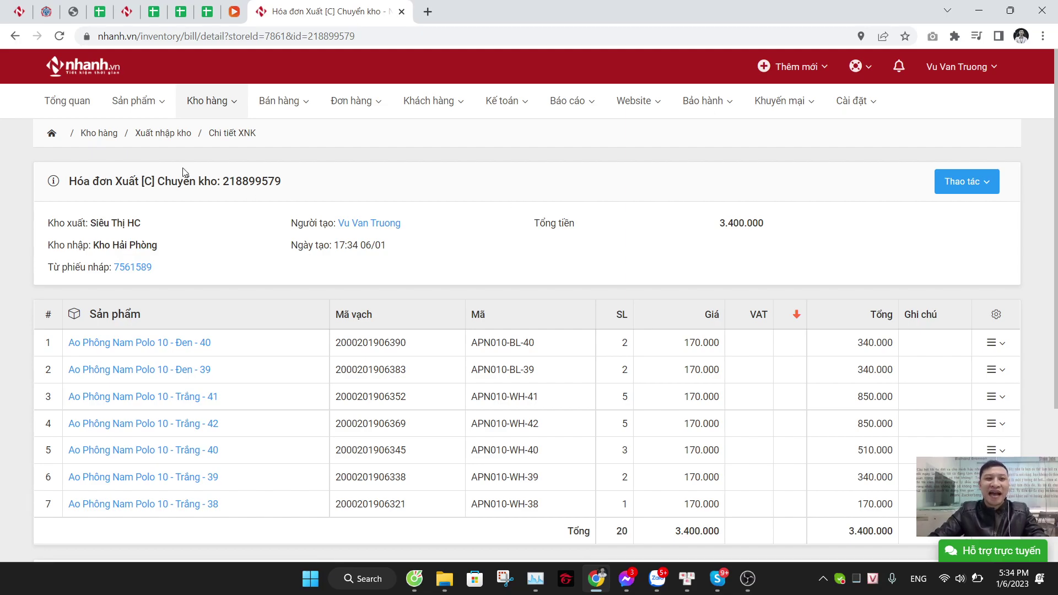
Open the Xuất nhập kho slip list and check the warehouses and slip type of the newest transfer.
{"action": "left_click", "coordinate": [193, 118]}
{"action": "left_click", "coordinate": [228, 140]}
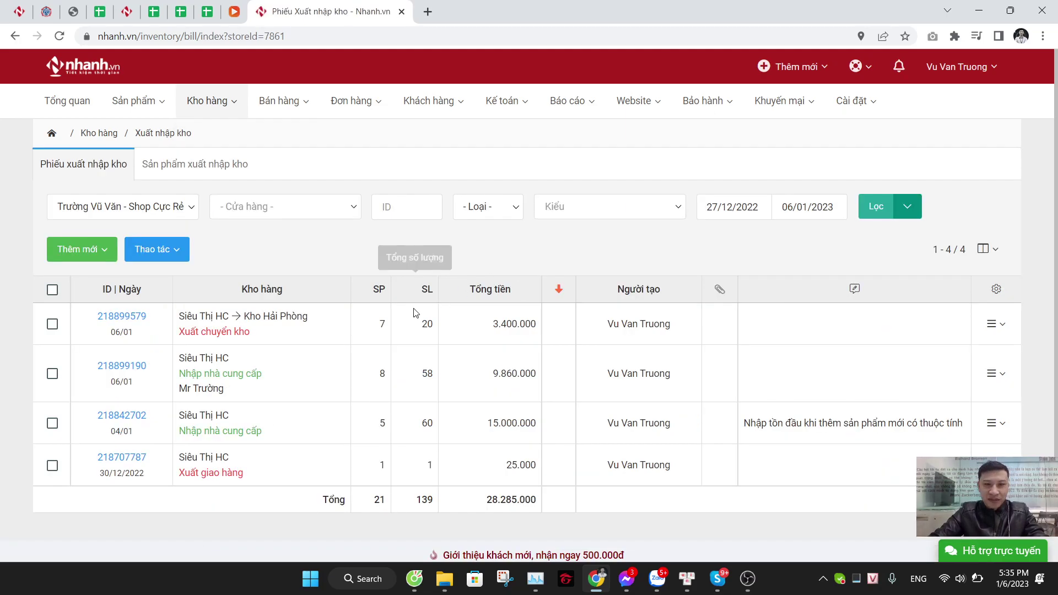
{"action": "left_click_drag", "start_coordinate": [175, 318], "coordinate": [310, 327]}
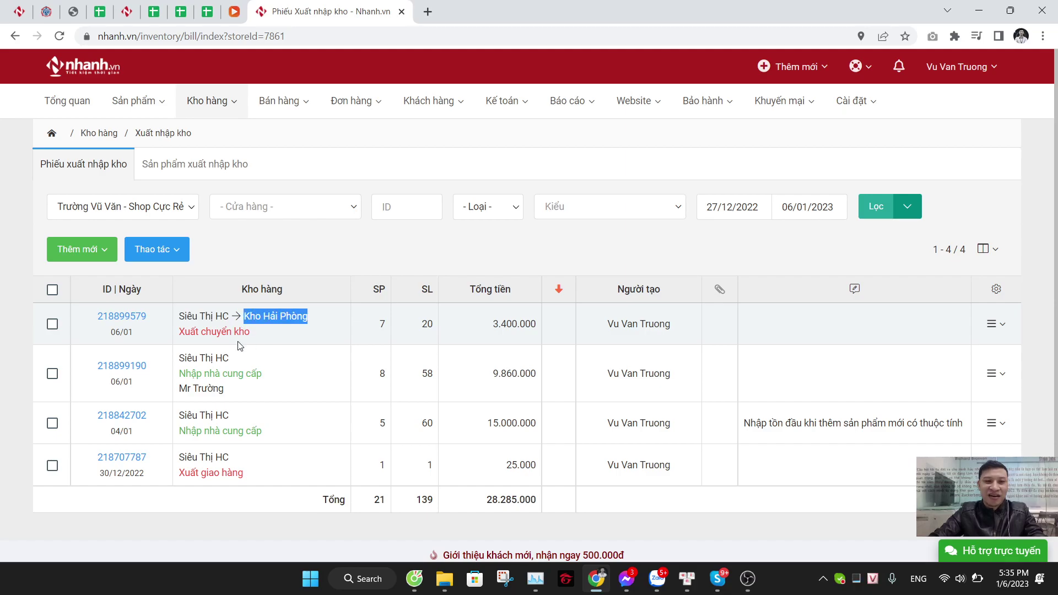
{"action": "left_click_drag", "start_coordinate": [178, 336], "coordinate": [237, 334]}
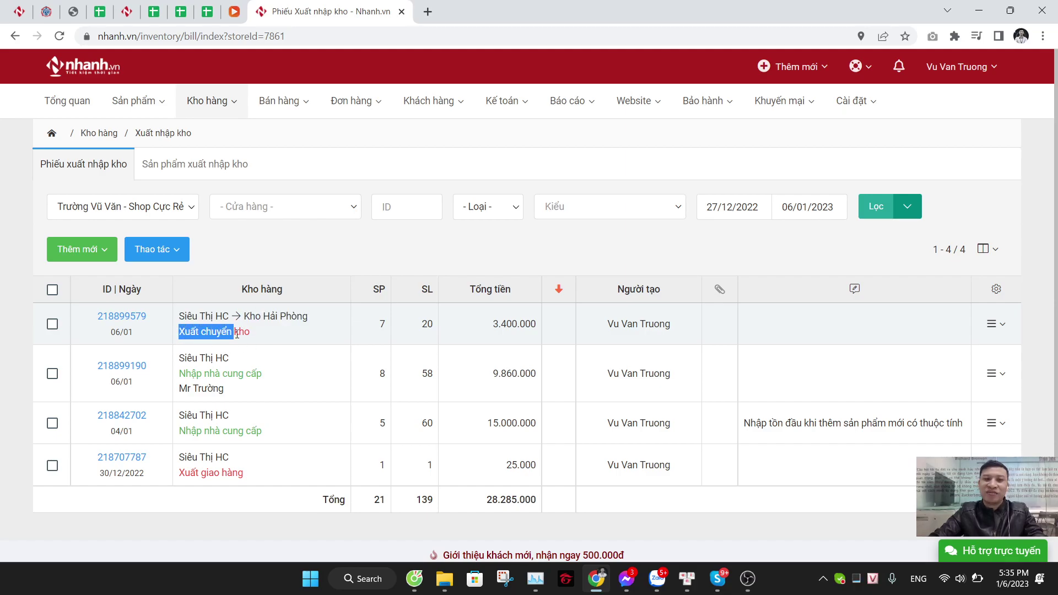
{"action": "left_click", "coordinate": [263, 340]}
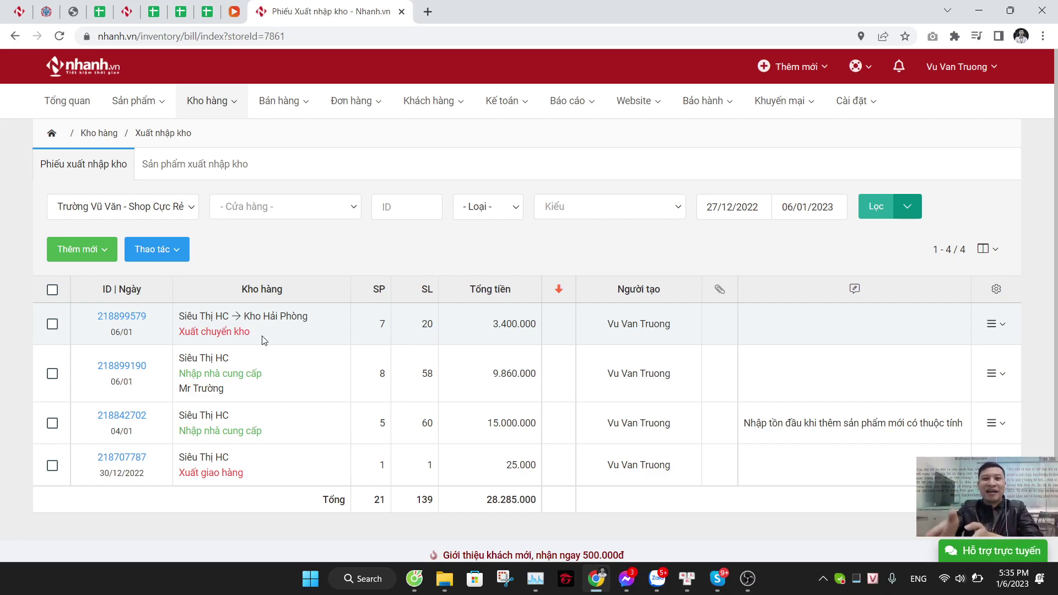
Review the newest Siêu Thị HC to Kho Hải Phòng slip among the Đang chuyển đi transfers, including its quantity, creator and approver.
{"action": "mouse_move", "coordinate": [212, 100]}
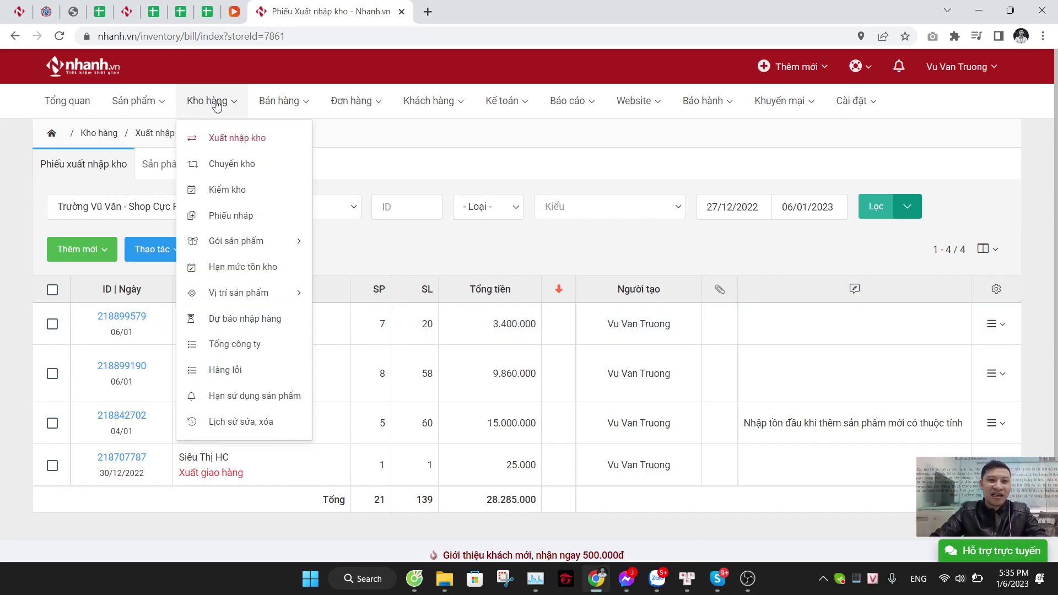
{"action": "left_click", "coordinate": [225, 165]}
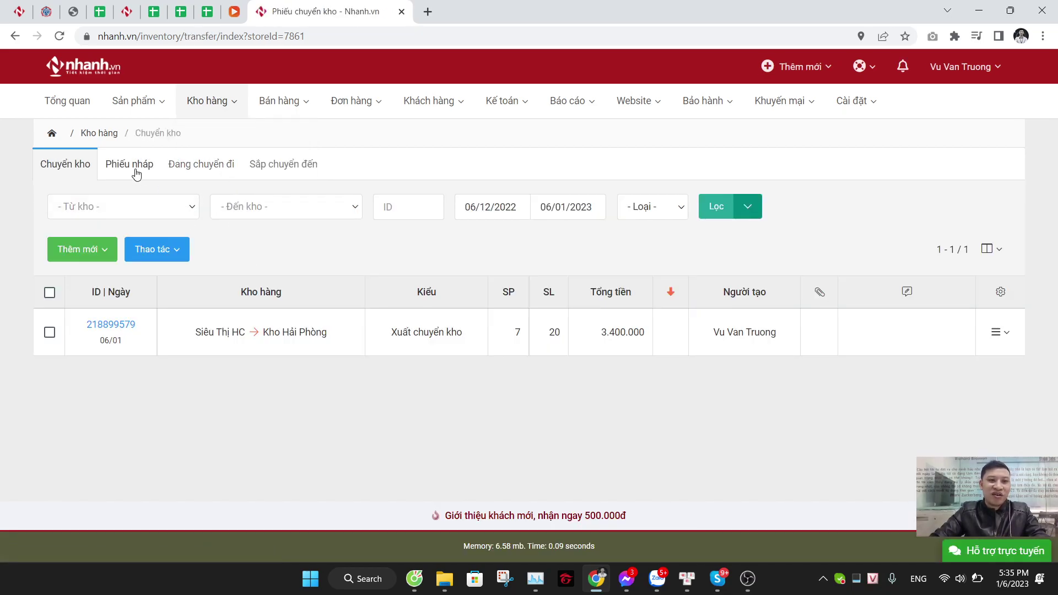
{"action": "left_click", "coordinate": [193, 168]}
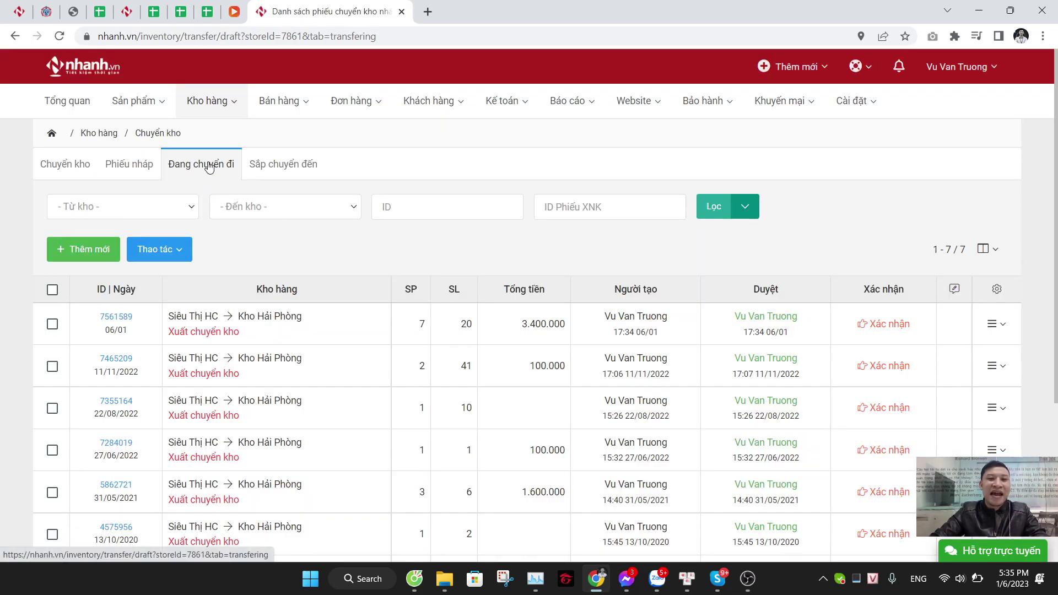
{"action": "scroll", "coordinate": [440, 221], "scroll_direction": "down", "scroll_amount": 2}
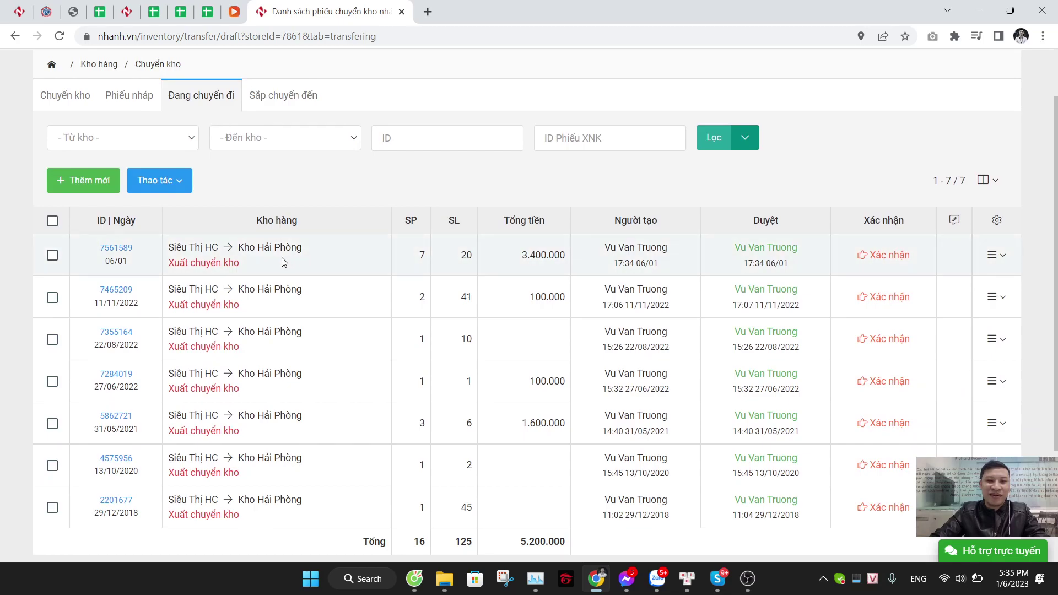
{"action": "scroll", "coordinate": [286, 261], "scroll_direction": "up", "scroll_amount": 2}
{"action": "left_click_drag", "start_coordinate": [266, 326], "coordinate": [196, 316]}
{"action": "left_click", "coordinate": [346, 337]}
{"action": "left_click_drag", "start_coordinate": [411, 333], "coordinate": [471, 332]}
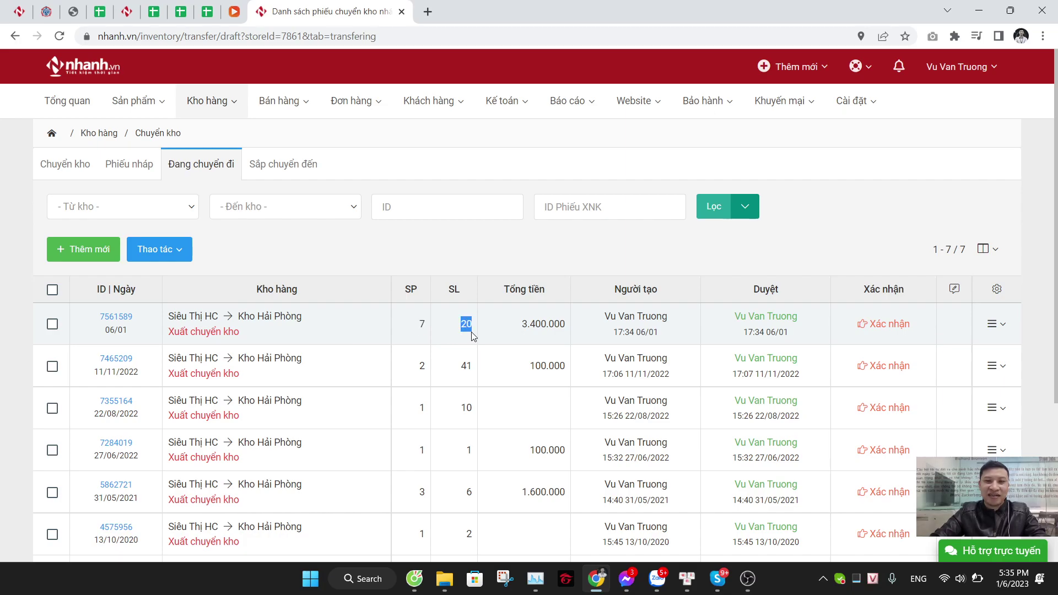
{"action": "left_click", "coordinate": [440, 329]}
{"action": "double_click", "coordinate": [646, 311]}
{"action": "triple_click", "coordinate": [719, 314]}
{"action": "triple_click", "coordinate": [718, 314]}
{"action": "left_click", "coordinate": [716, 305]}
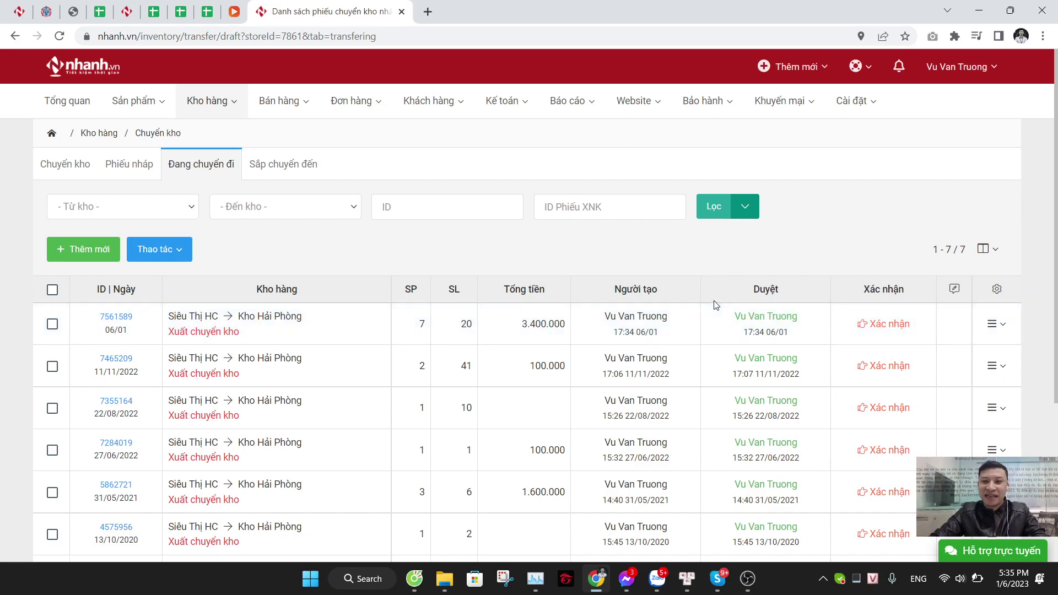
Start confirming the newest Siêu Thị HC to Kho Hải Phòng slip from the Sắp chuyển đến transfers.
{"action": "left_click", "coordinate": [271, 169]}
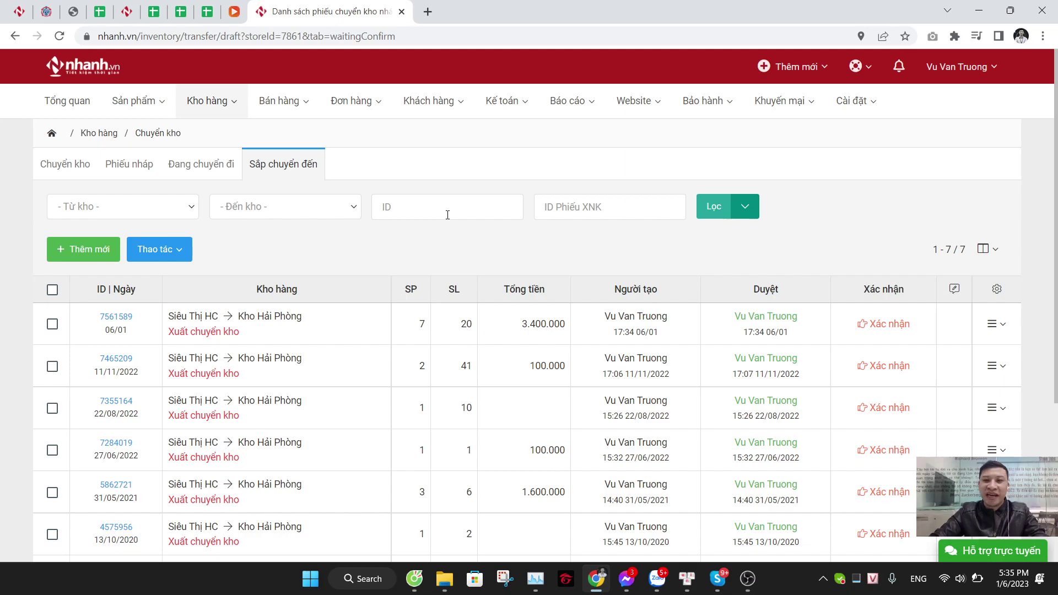
{"action": "left_click_drag", "start_coordinate": [270, 337], "coordinate": [162, 324]}
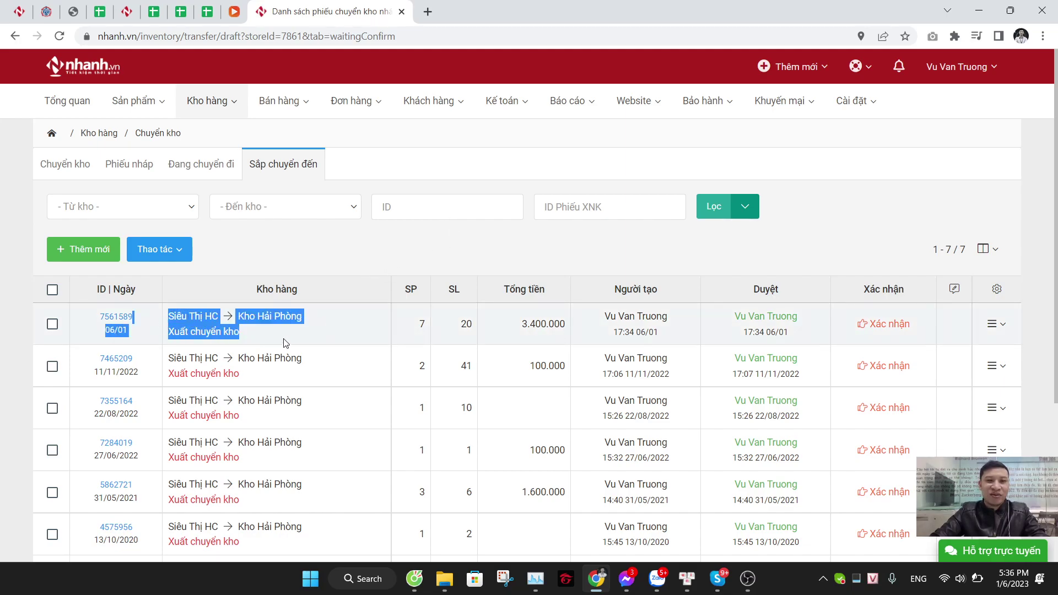
{"action": "left_click", "coordinate": [689, 331]}
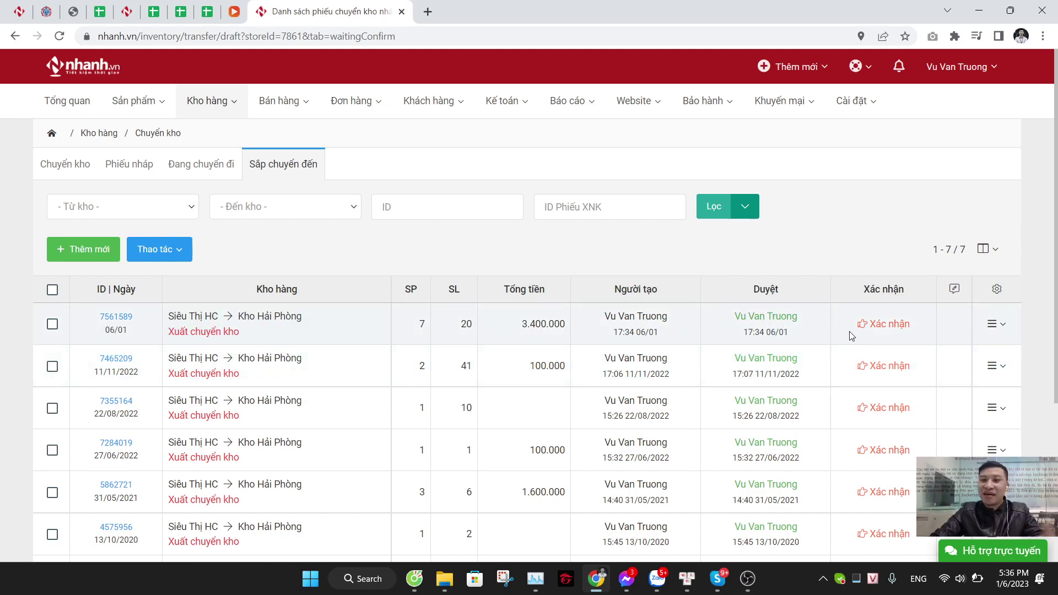
{"action": "left_click", "coordinate": [882, 327]}
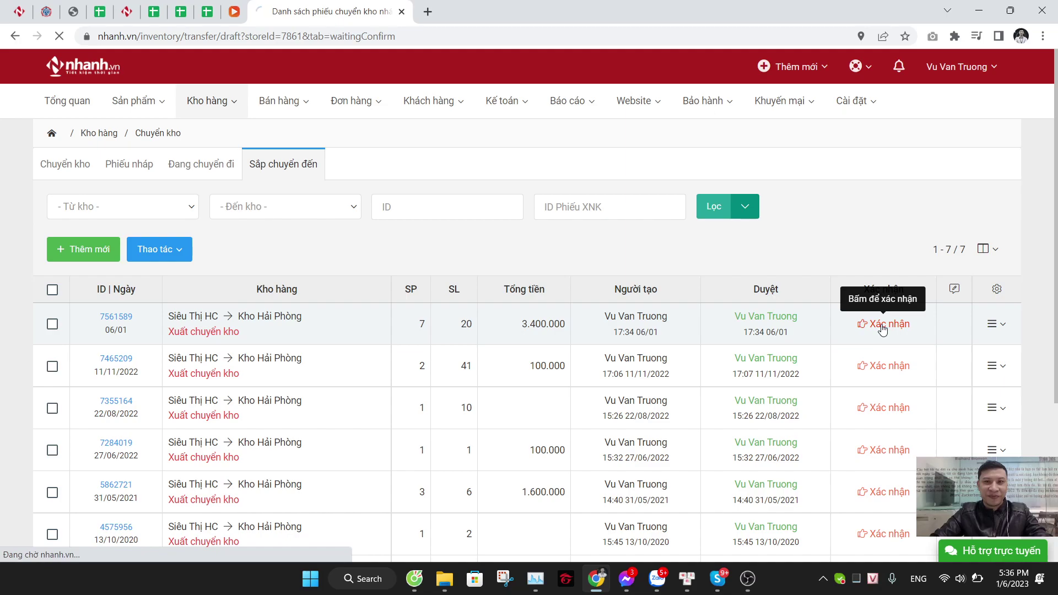
Fill in the received quantities of all products by copying their approved quantities.
{"action": "scroll", "coordinate": [878, 324], "scroll_direction": "down", "scroll_amount": 2}
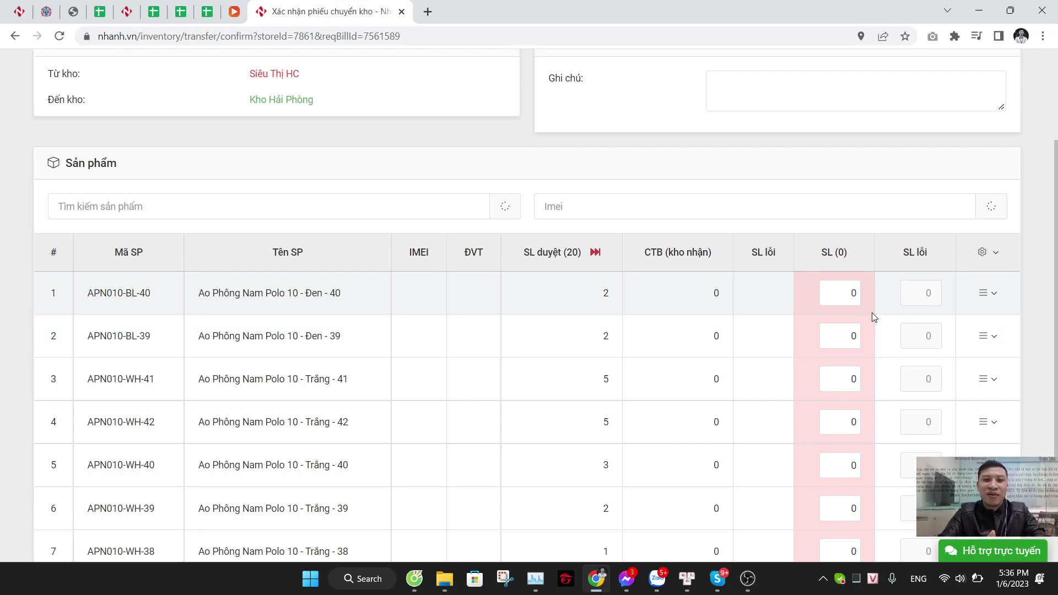
{"action": "scroll", "coordinate": [852, 310], "scroll_direction": "down", "scroll_amount": 2}
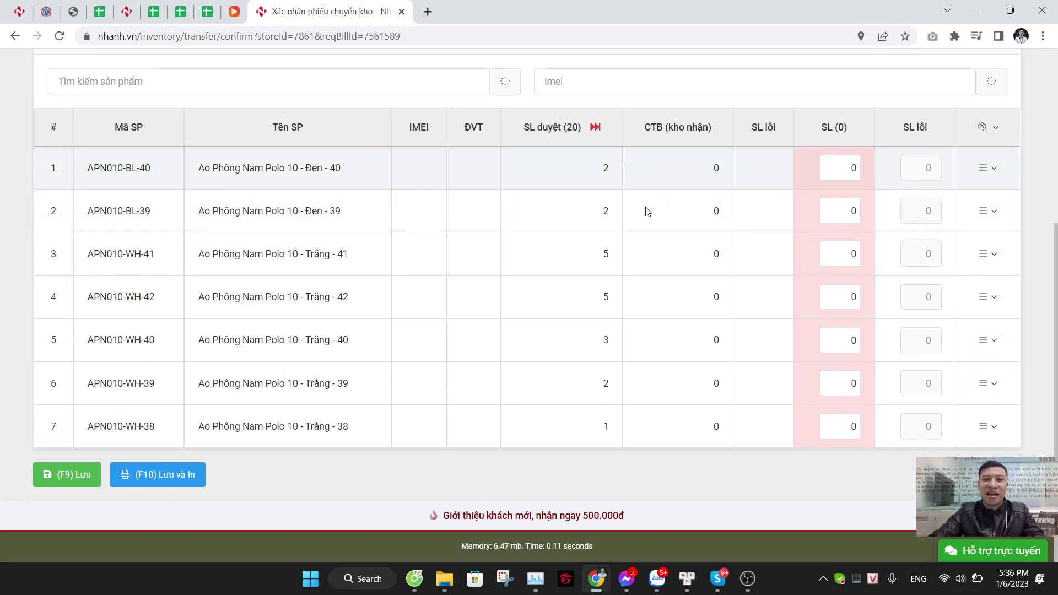
{"action": "left_click", "coordinate": [598, 130]}
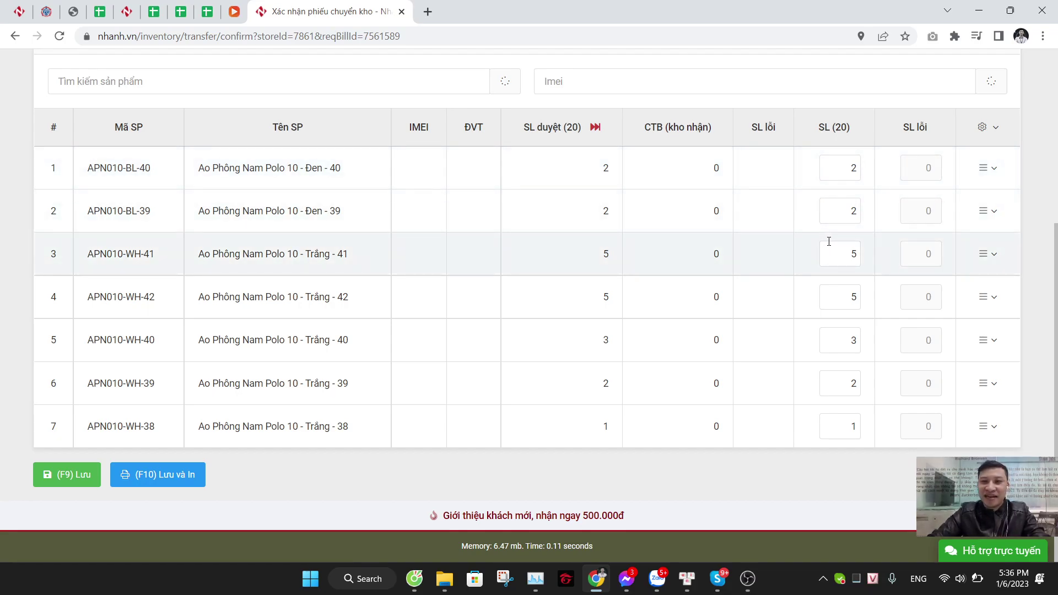
Try to save the confirmation with the received quantity of Trắng - 41 set to 4.
{"action": "double_click", "coordinate": [848, 253]}
{"action": "type", "text": "4"}
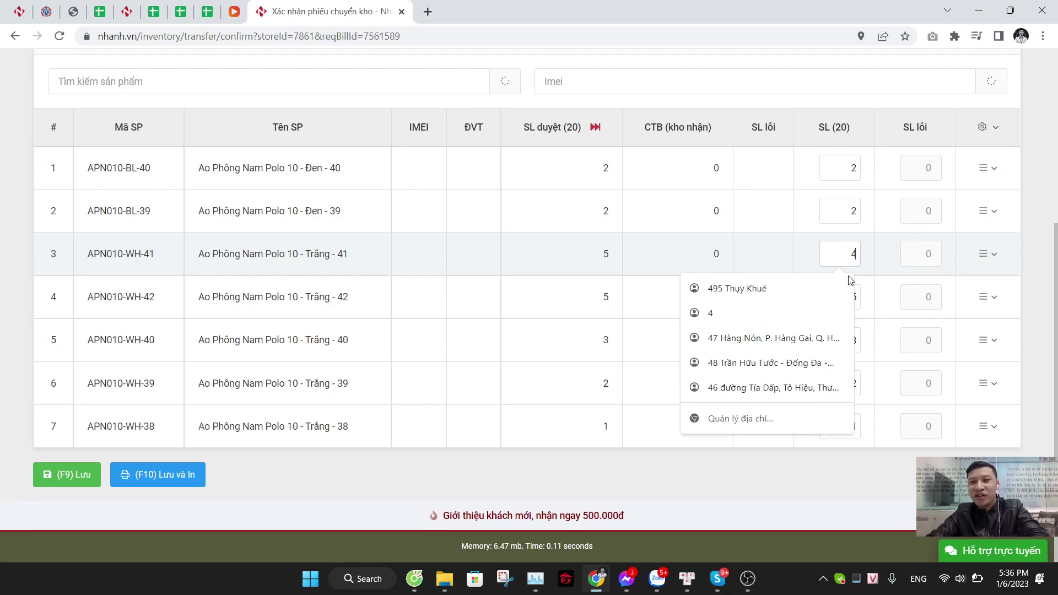
{"action": "left_click", "coordinate": [766, 245]}
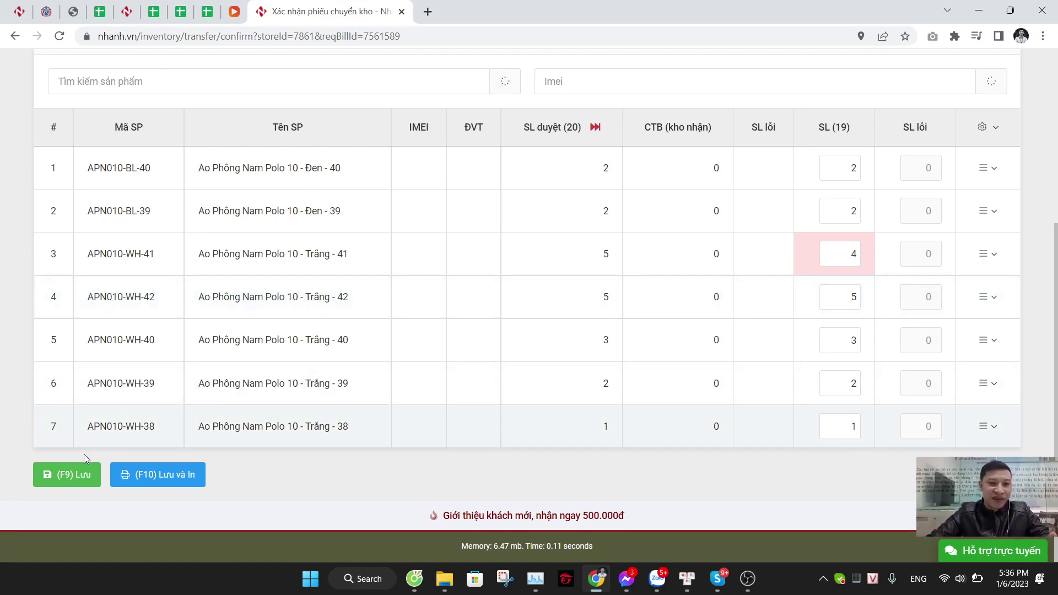
{"action": "left_click", "coordinate": [88, 479]}
{"action": "left_click_drag", "start_coordinate": [349, 136], "coordinate": [633, 139]}
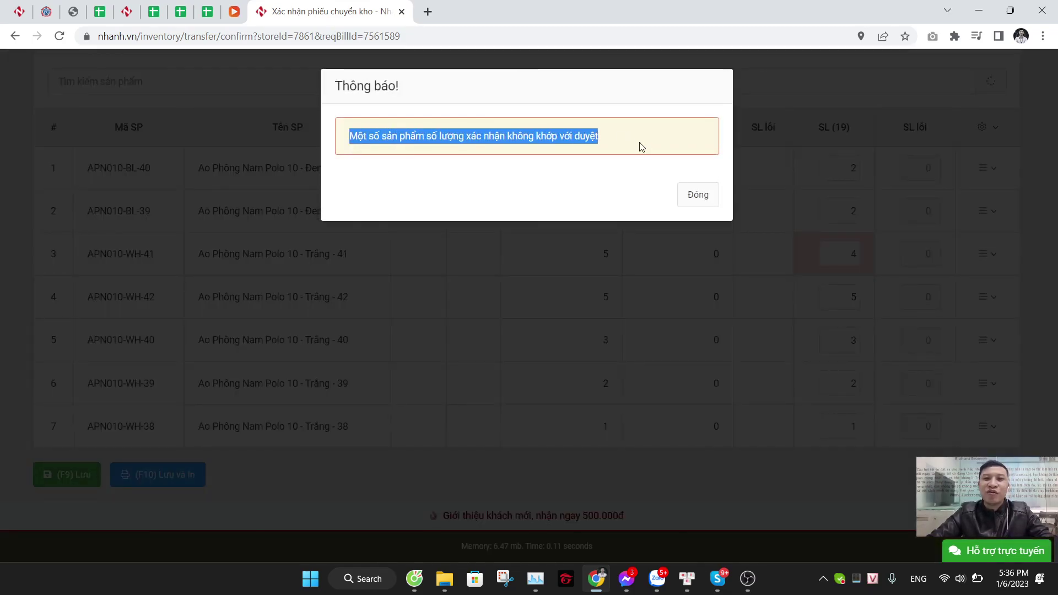
{"action": "left_click", "coordinate": [697, 200]}
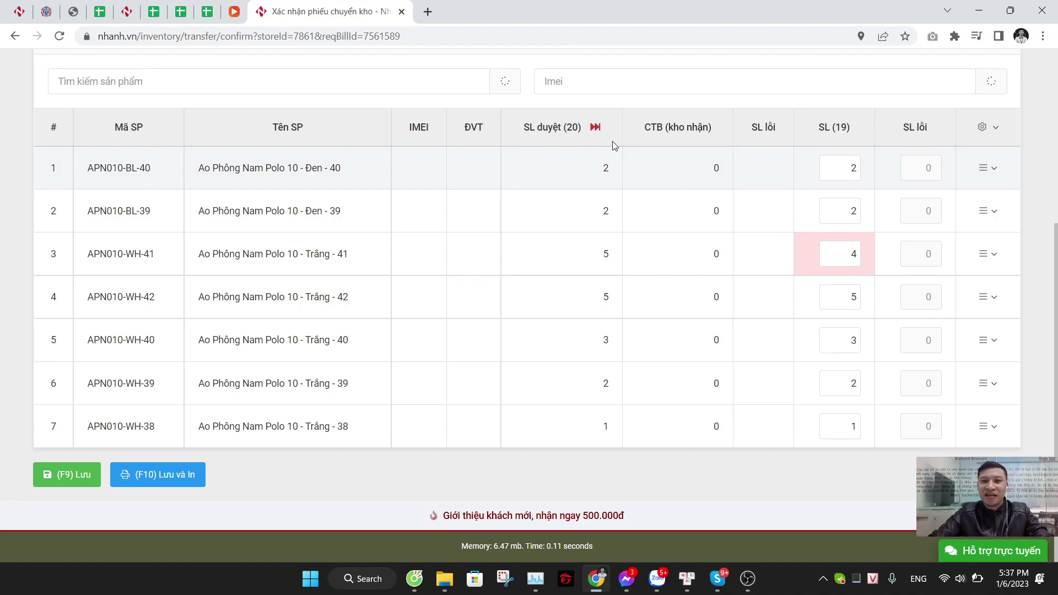
Set the received quantity of Trắng - 41 to 5 and save the transfer confirmation without printing.
{"action": "double_click", "coordinate": [833, 251]}
{"action": "type", "text": "5"}
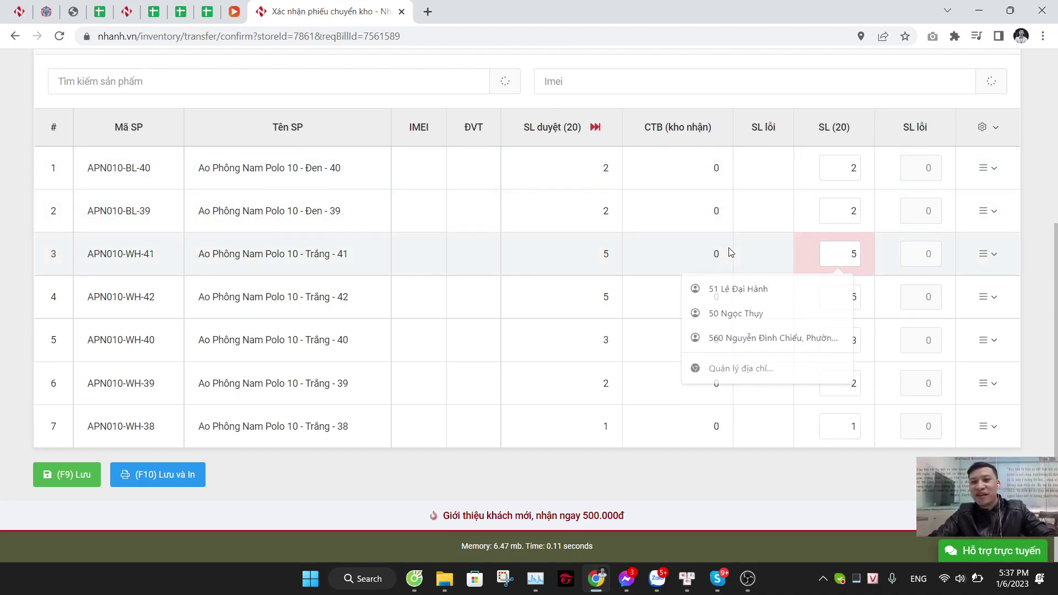
{"action": "left_click", "coordinate": [728, 252]}
{"action": "scroll", "coordinate": [755, 246], "scroll_direction": "up", "scroll_amount": 5}
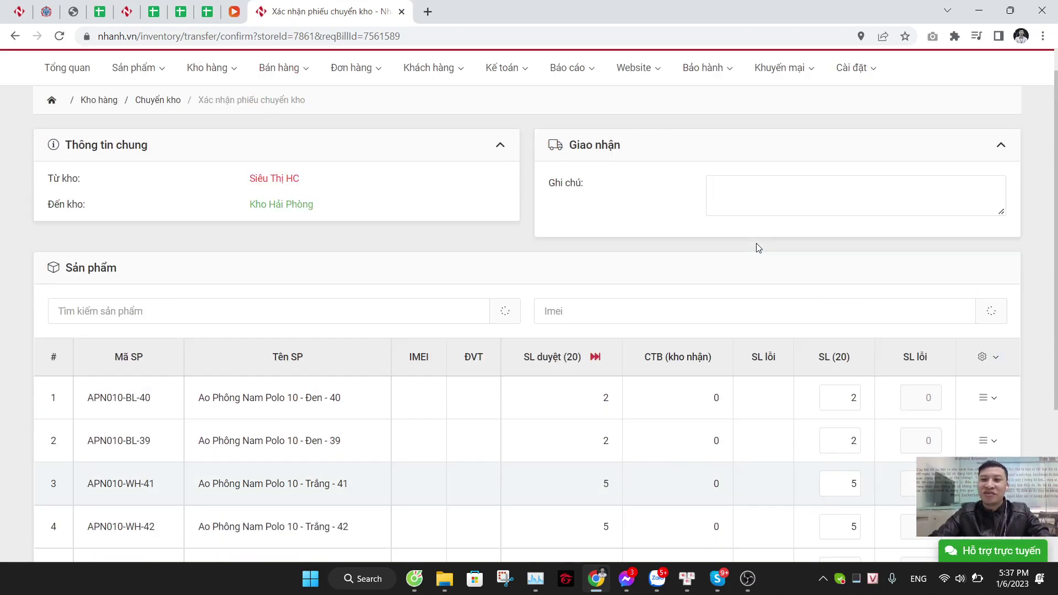
{"action": "scroll", "coordinate": [757, 235], "scroll_direction": "down", "scroll_amount": 5}
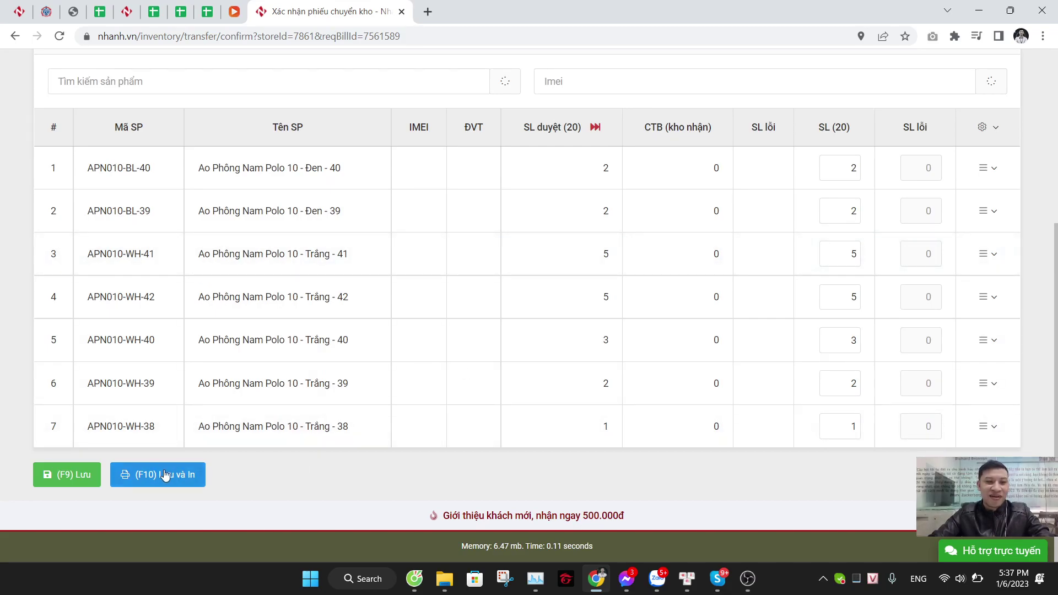
{"action": "left_click", "coordinate": [67, 475]}
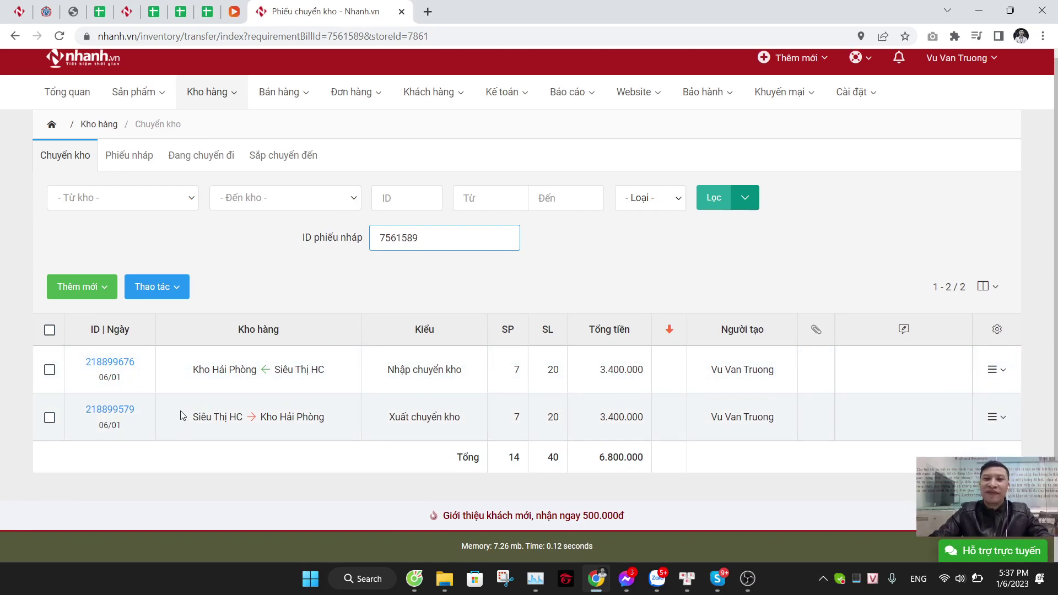
Compare the warehouses, transfer direction and type of the Xuất chuyển kho and Nhập chuyển kho slips.
{"action": "left_click_drag", "start_coordinate": [176, 422], "coordinate": [372, 424]}
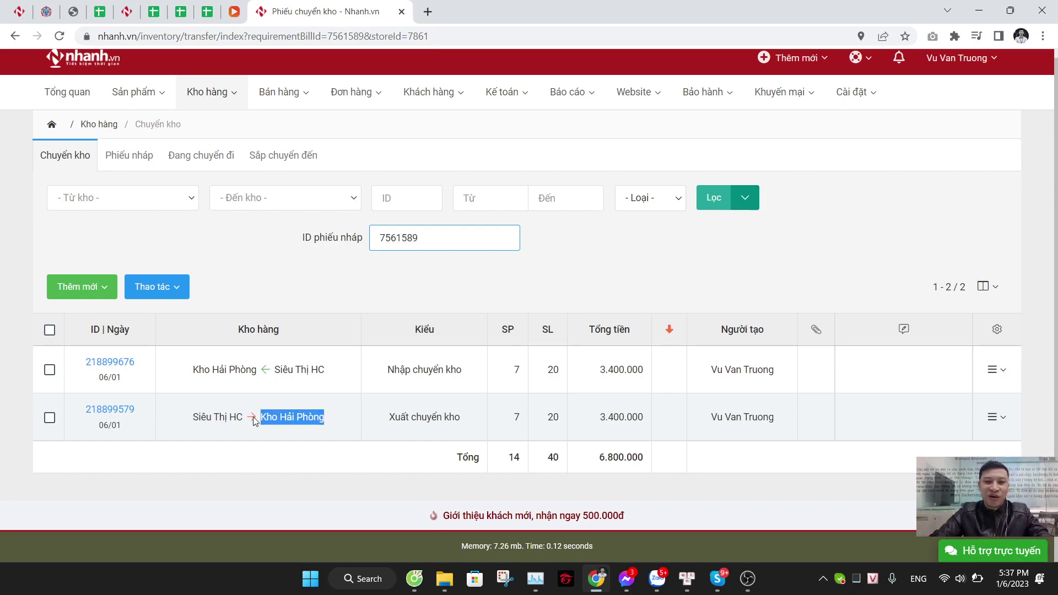
{"action": "left_click", "coordinate": [303, 392]}
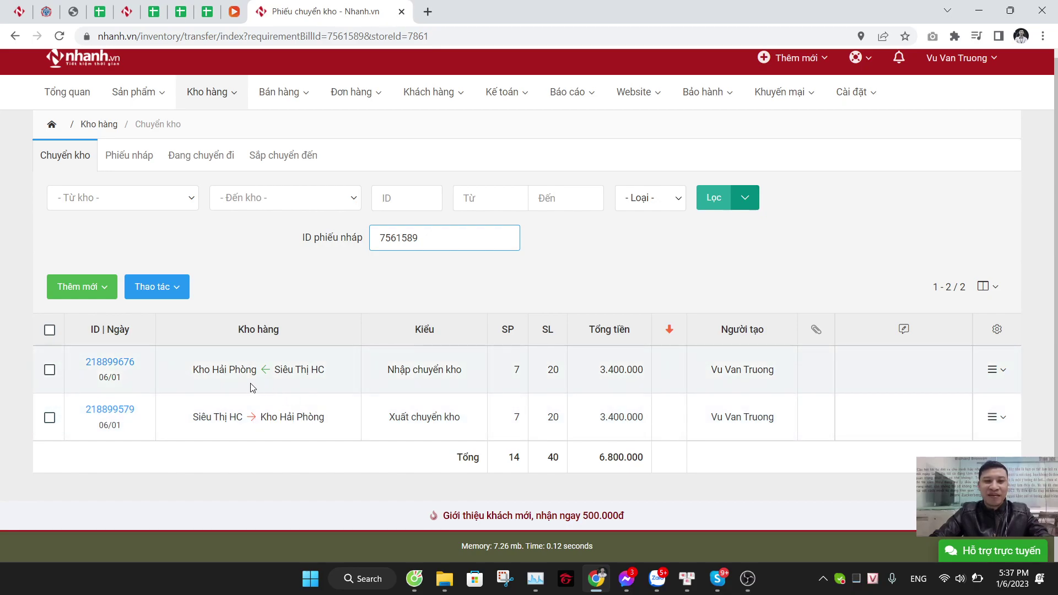
{"action": "left_click_drag", "start_coordinate": [188, 375], "coordinate": [261, 373]}
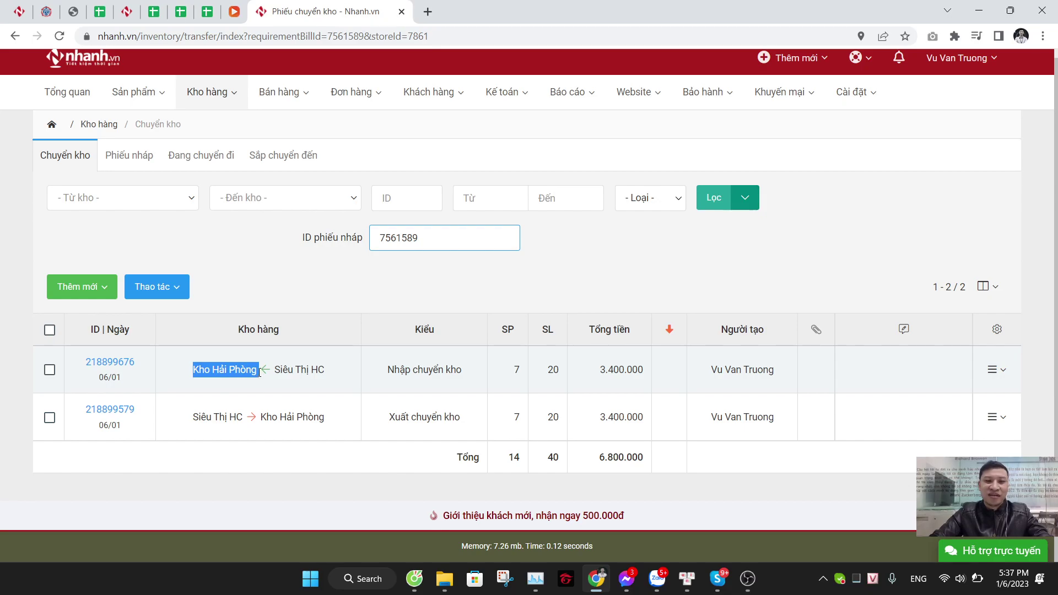
{"action": "left_click_drag", "start_coordinate": [331, 373], "coordinate": [275, 369]}
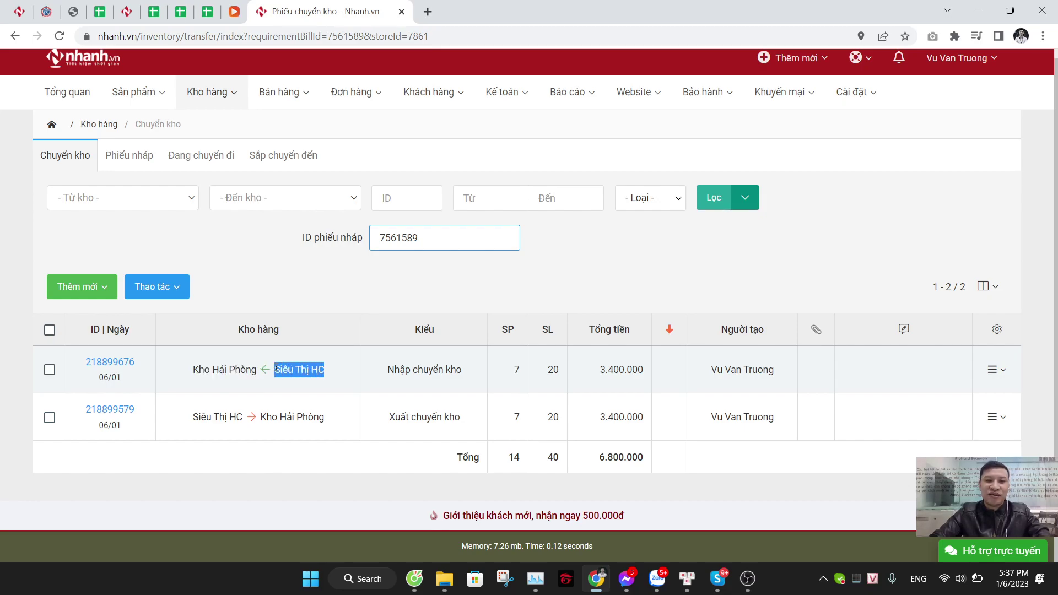
{"action": "left_click", "coordinate": [266, 379]}
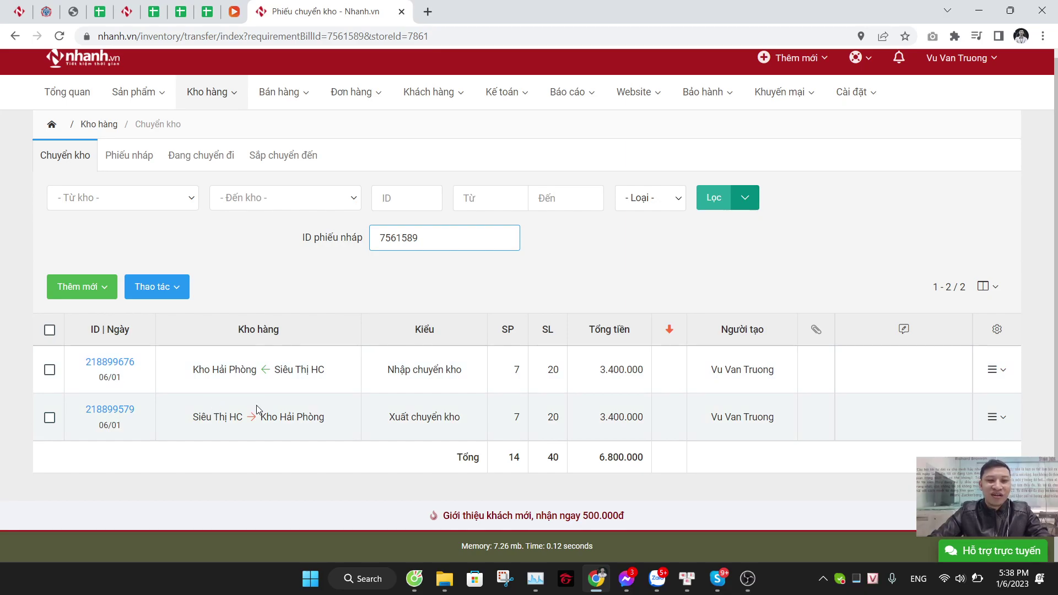
{"action": "left_click_drag", "start_coordinate": [191, 415], "coordinate": [325, 414]}
{"action": "left_click_drag", "start_coordinate": [187, 366], "coordinate": [300, 369]}
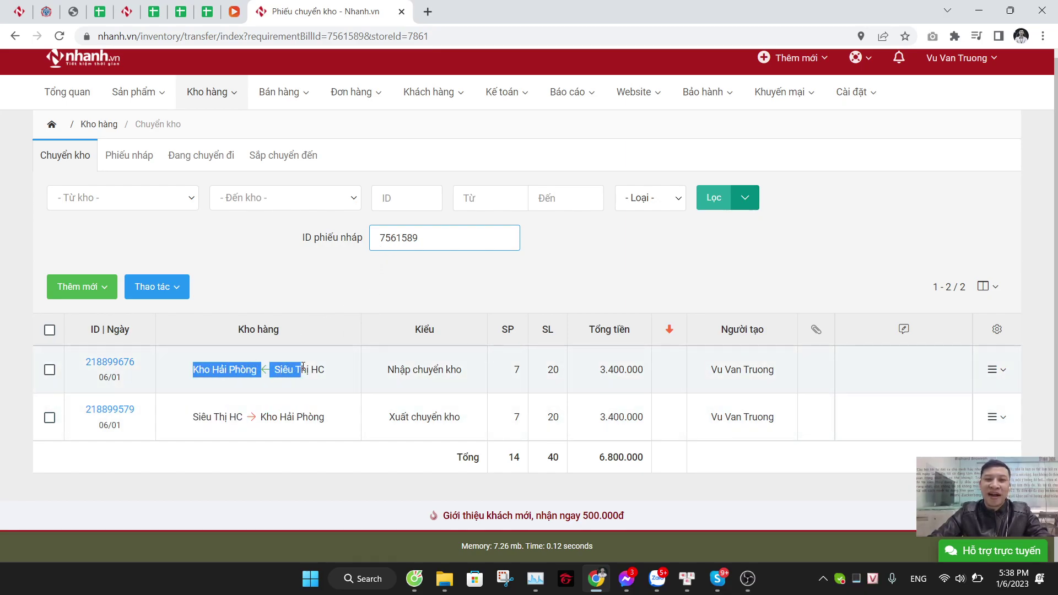
{"action": "left_click_drag", "start_coordinate": [389, 417], "coordinate": [460, 417]}
{"action": "left_click_drag", "start_coordinate": [360, 367], "coordinate": [472, 368]}
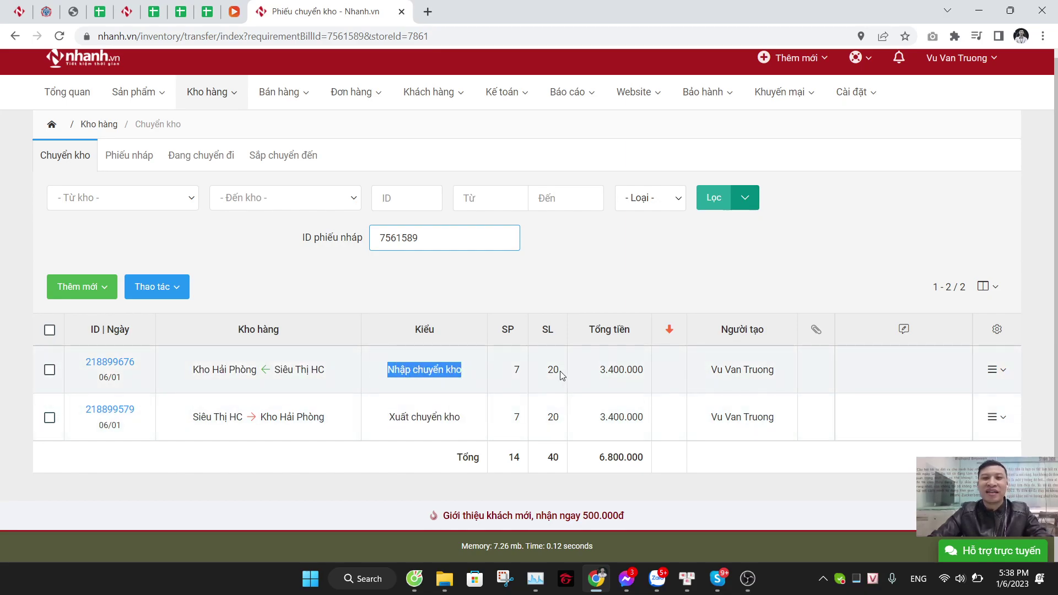
Open the details of the Nhập chuyển kho slip and show the actions available for it.
{"action": "left_click", "coordinate": [995, 369]}
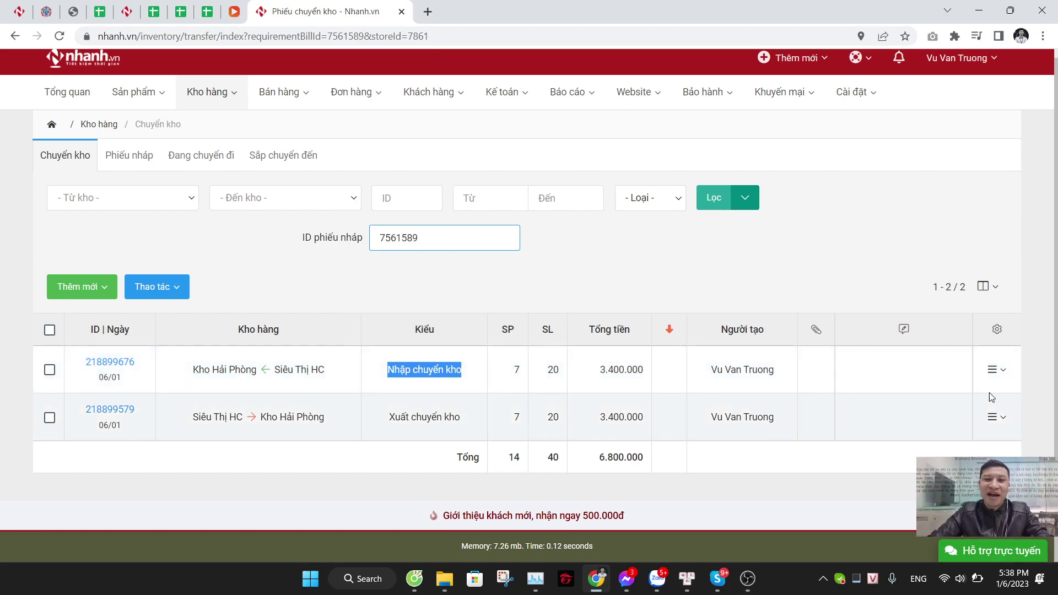
{"action": "left_click", "coordinate": [127, 360]}
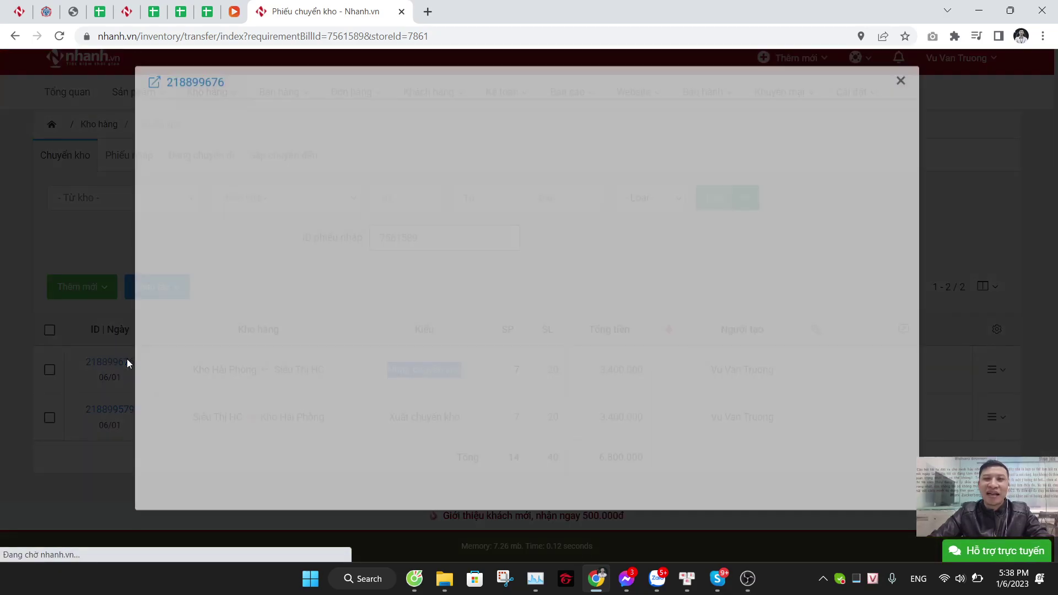
{"action": "left_click", "coordinate": [847, 156]}
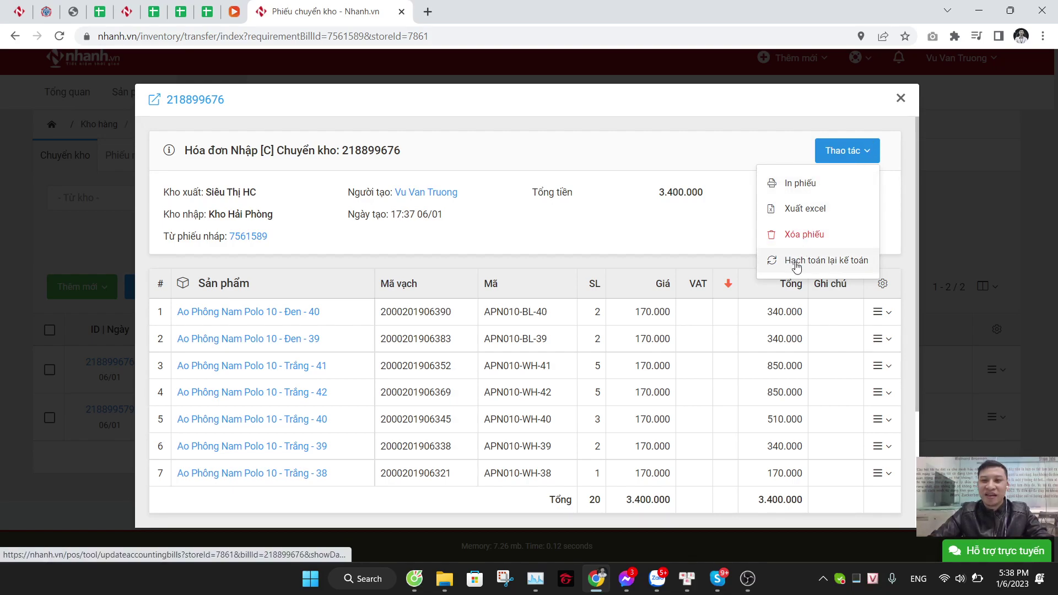
Close the slip details and open product barcode printing for the Nhập chuyển kho slip.
{"action": "left_click", "coordinate": [900, 106]}
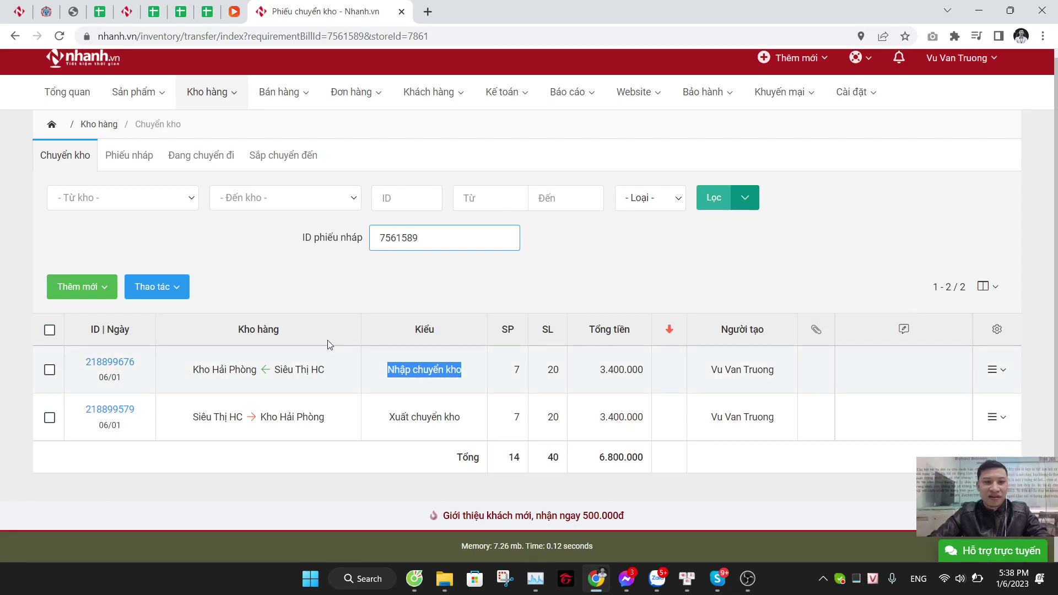
{"action": "left_click", "coordinate": [996, 371]}
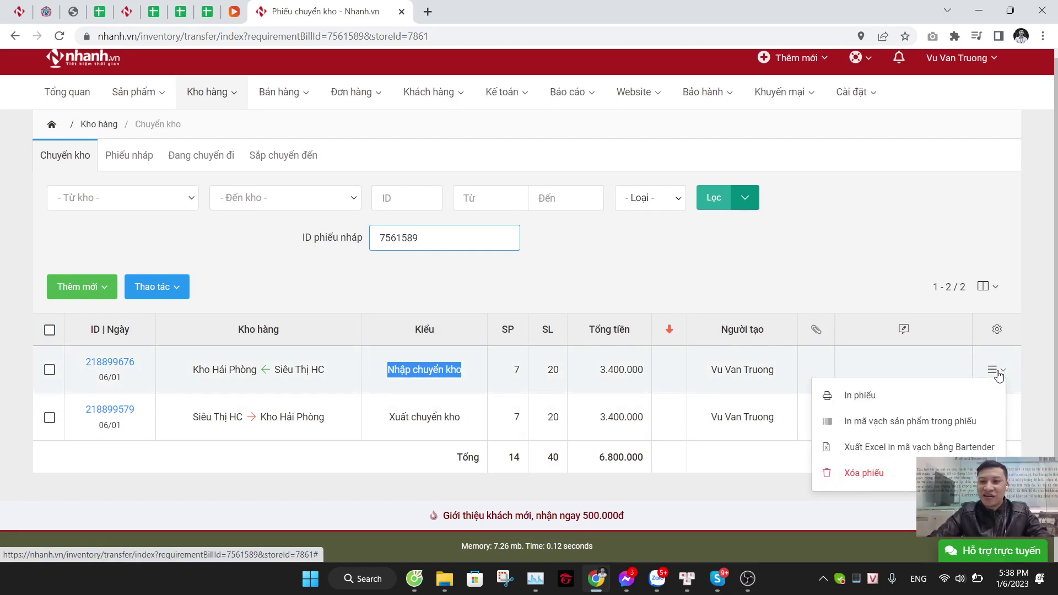
{"action": "left_click", "coordinate": [902, 423]}
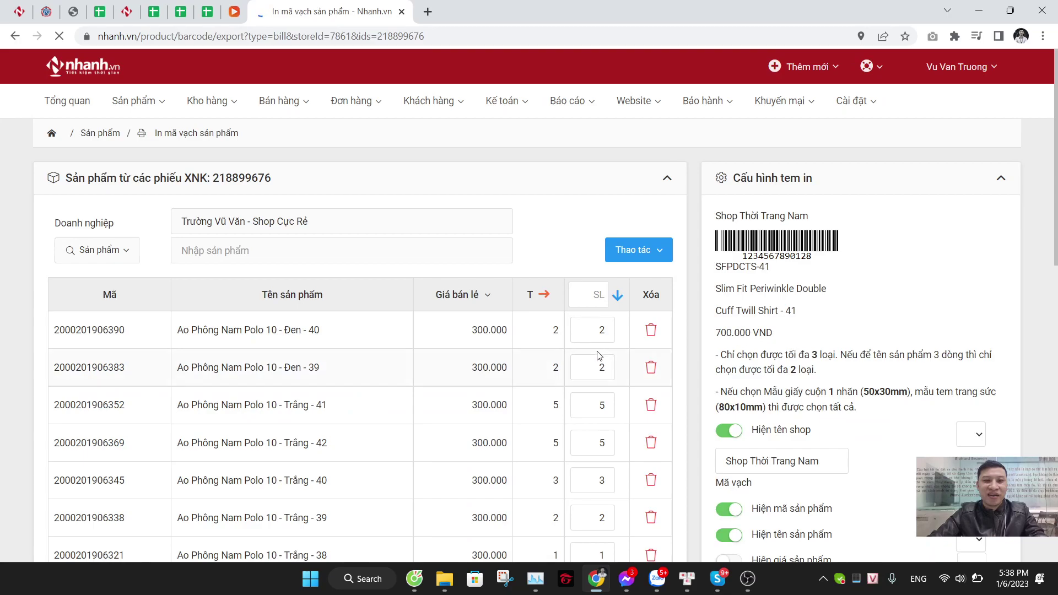
Try to preview the barcode labels with the product price shown in addition to shop name, product code and product name.
{"action": "scroll", "coordinate": [600, 355], "scroll_direction": "down", "scroll_amount": 4}
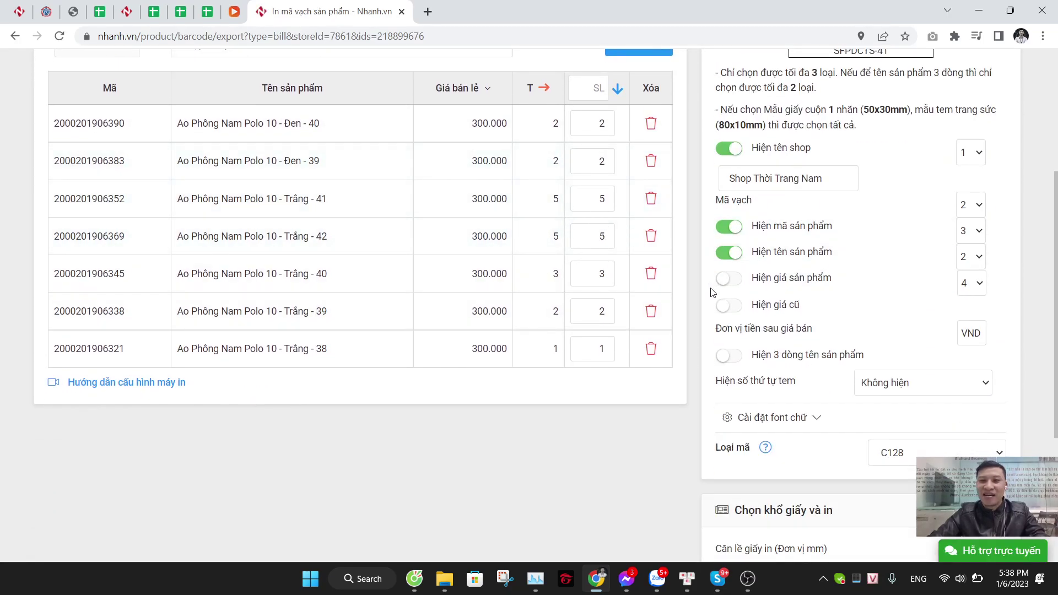
{"action": "left_click", "coordinate": [725, 279]}
{"action": "scroll", "coordinate": [798, 289], "scroll_direction": "down", "scroll_amount": 4}
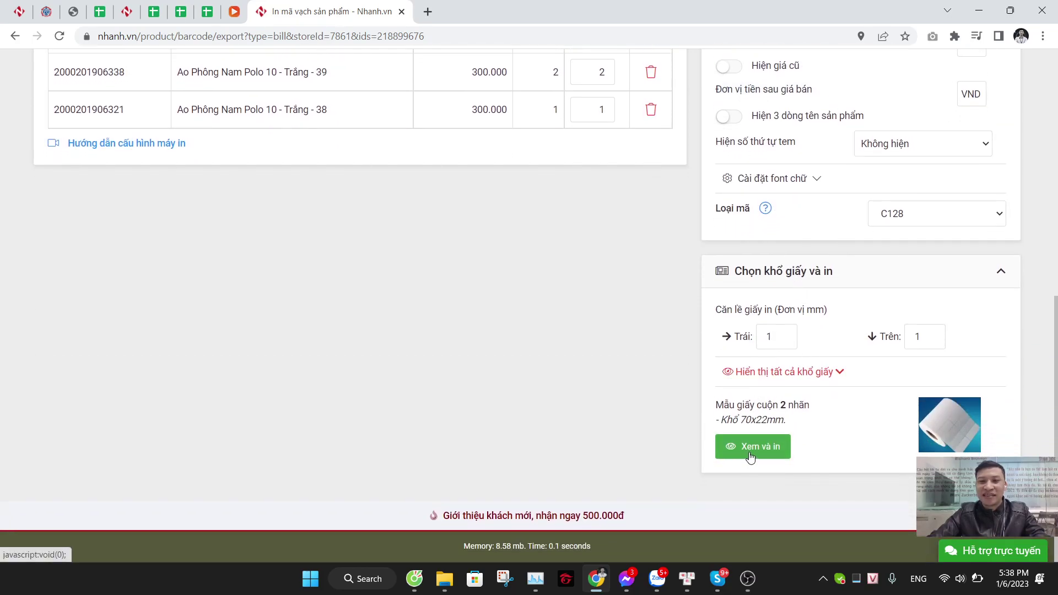
{"action": "left_click", "coordinate": [750, 455]}
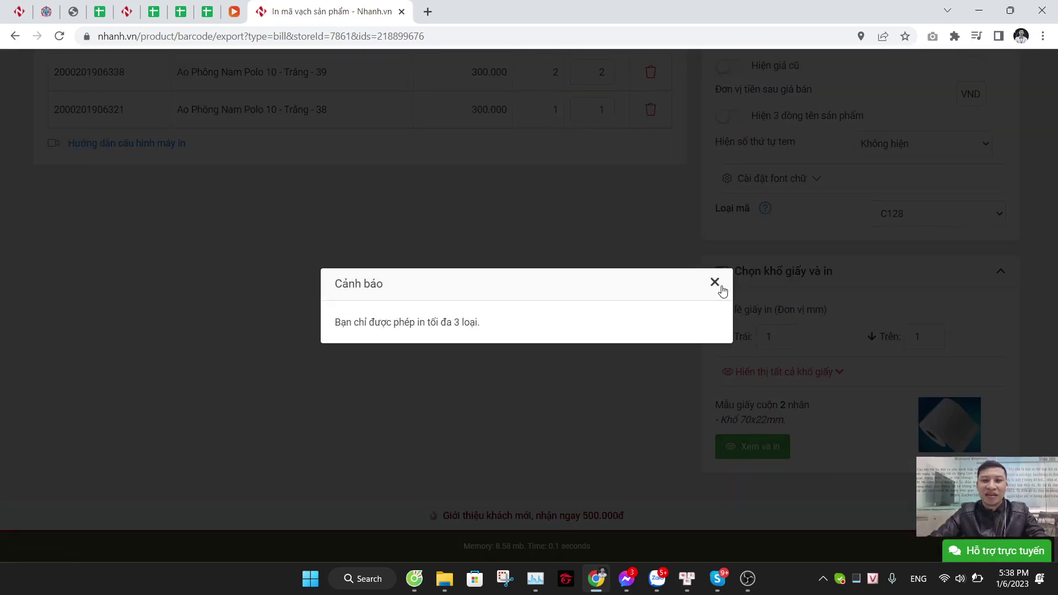
{"action": "left_click", "coordinate": [714, 282]}
Hide the product price on the labels and preview them for the two-label 70x22mm paper roll.
{"action": "scroll", "coordinate": [727, 276], "scroll_direction": "up", "scroll_amount": 5}
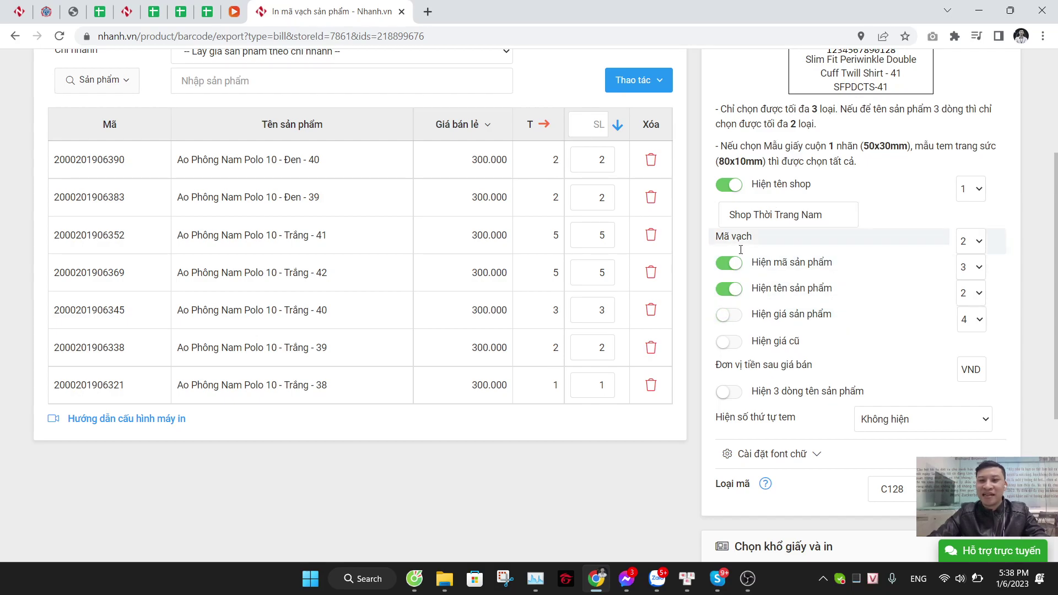
{"action": "scroll", "coordinate": [739, 242], "scroll_direction": "down", "scroll_amount": 1}
{"action": "scroll", "coordinate": [772, 336], "scroll_direction": "down", "scroll_amount": 4}
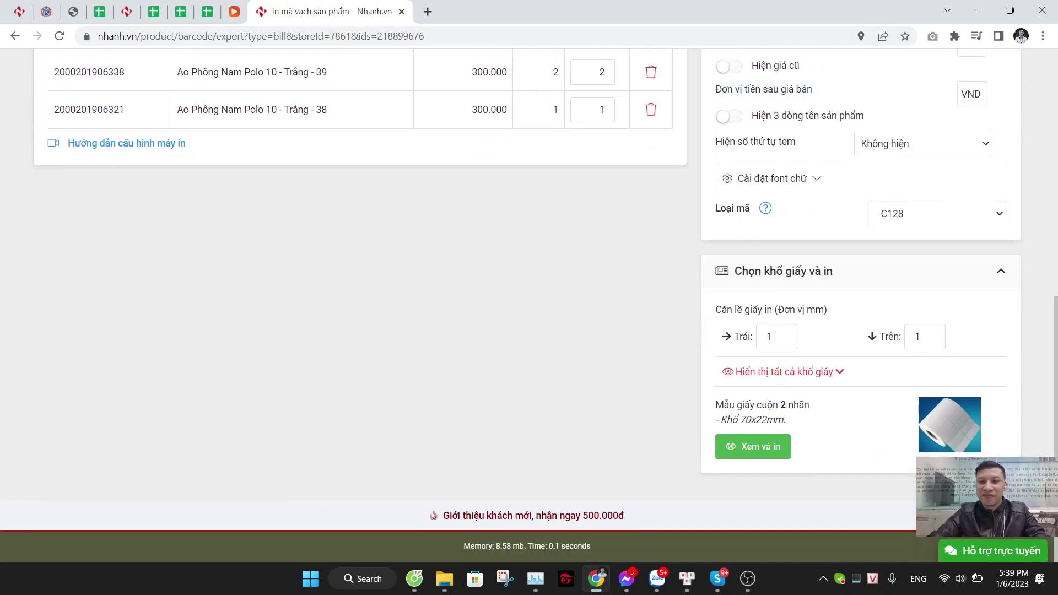
{"action": "left_click", "coordinate": [764, 447]}
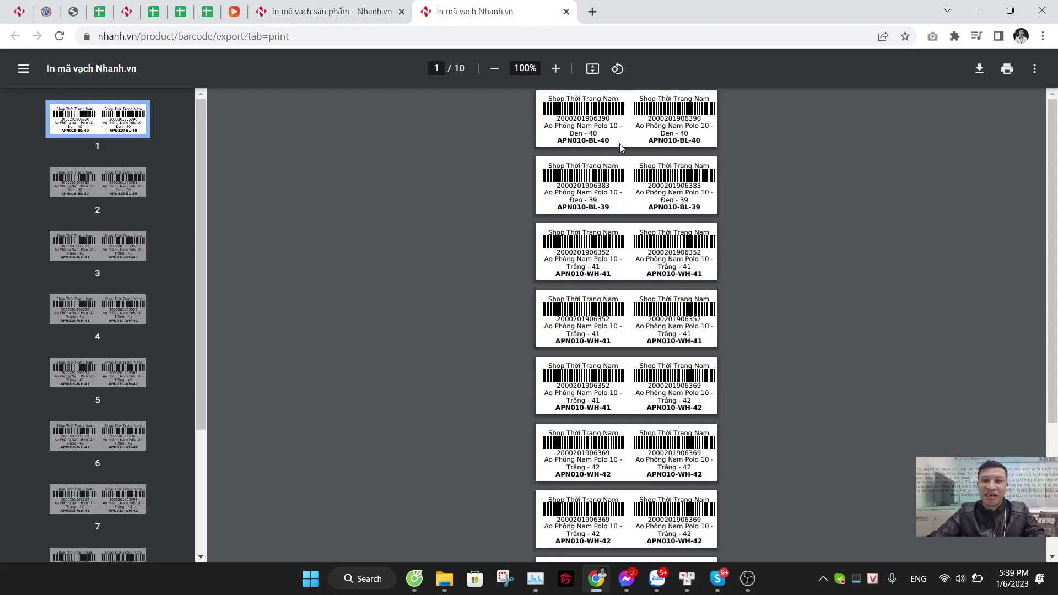
Check the print settings and pages of the generated barcode labels, leaving the print dialog without printing.
{"action": "left_click", "coordinate": [1006, 69]}
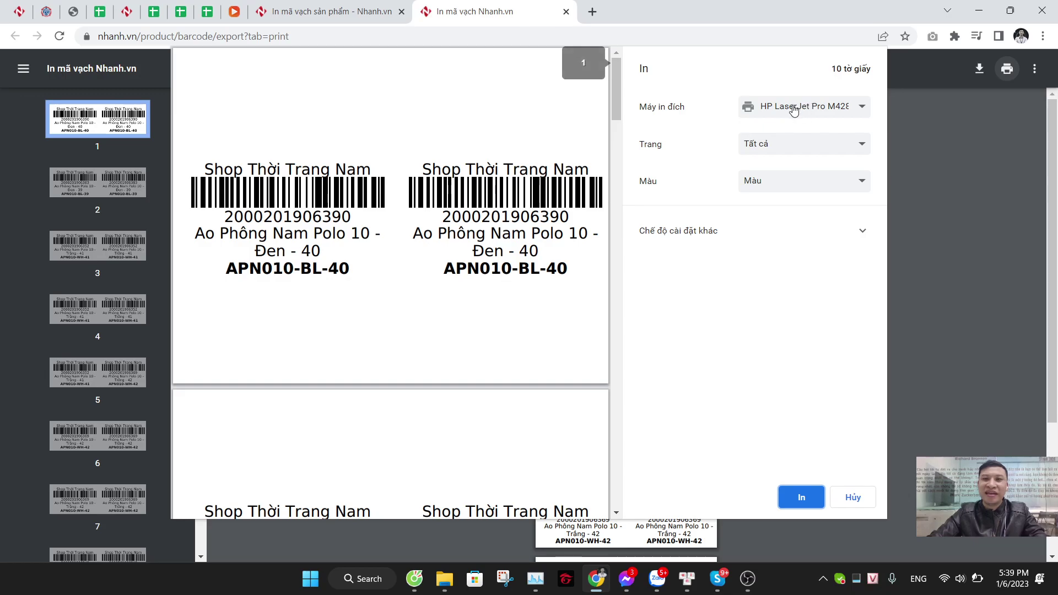
{"action": "left_click", "coordinate": [851, 498]}
{"action": "scroll", "coordinate": [570, 130], "scroll_direction": "down", "scroll_amount": 4}
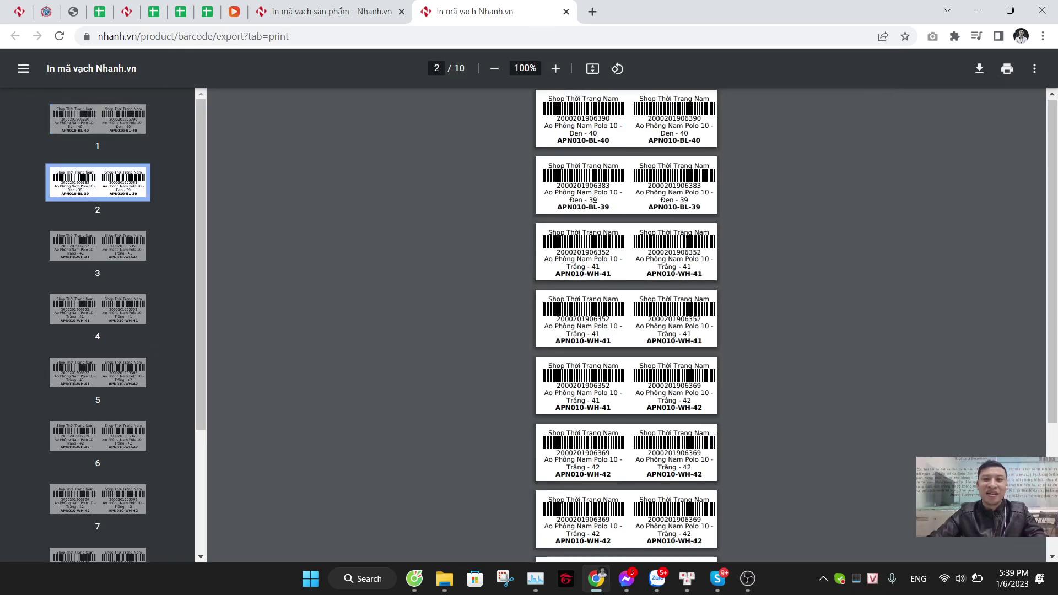
{"action": "scroll", "coordinate": [598, 204], "scroll_direction": "up", "scroll_amount": 4}
{"action": "left_click", "coordinate": [323, 12]}
{"action": "left_click", "coordinate": [471, 6]}
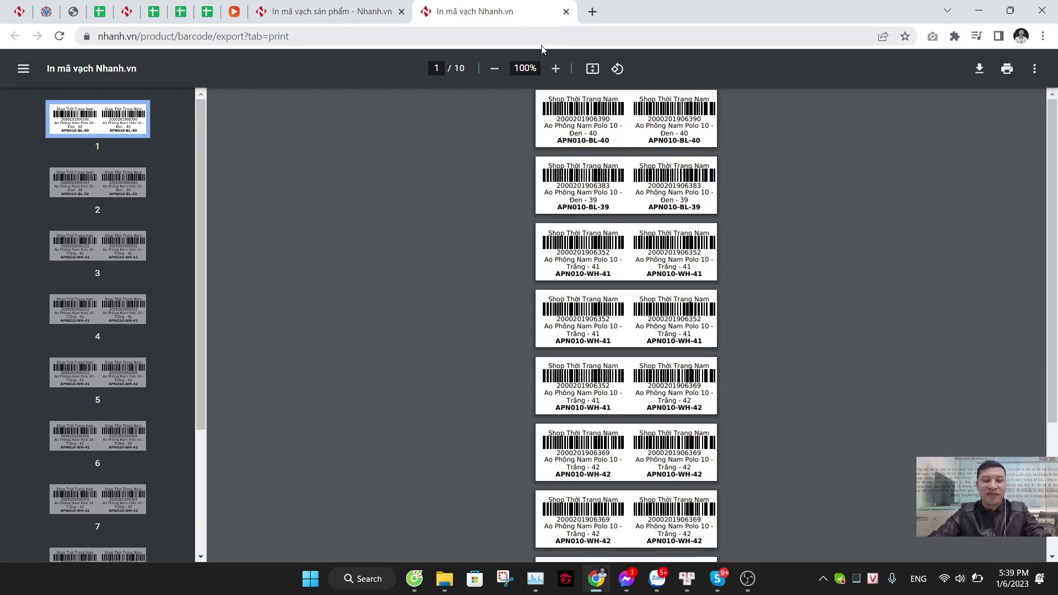
Open the YouTube video "Nhanh.vn - Hướng dẫn lắp, cài đặt và sử dụng máy in mã vạch (máy in tem)" and look through its description.
{"action": "key", "text": "ctrl+h"}
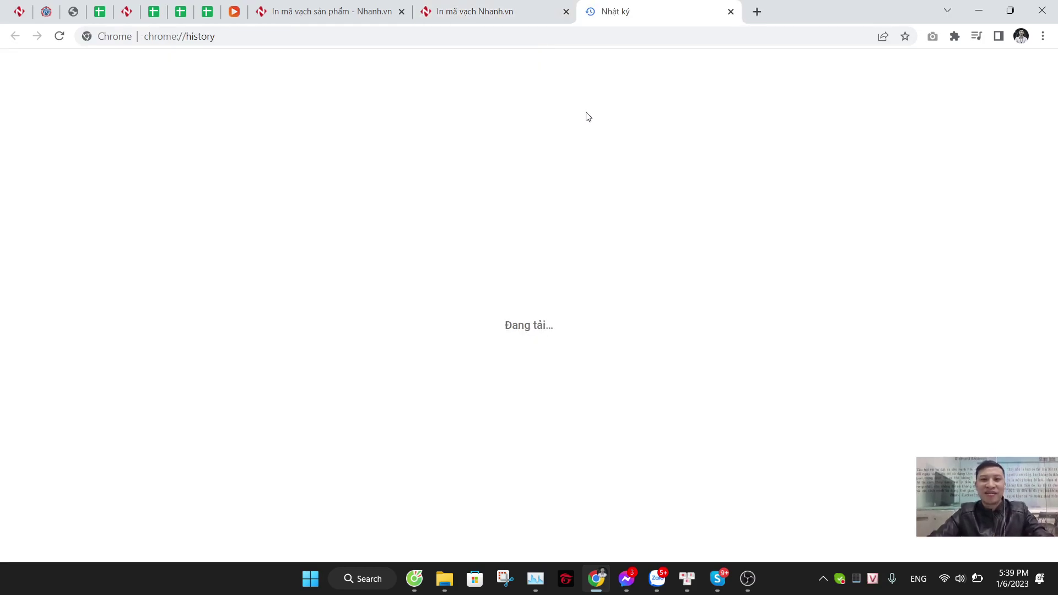
{"action": "scroll", "coordinate": [555, 208], "scroll_direction": "down", "scroll_amount": 3}
{"action": "scroll", "coordinate": [555, 208], "scroll_direction": "down", "scroll_amount": 5}
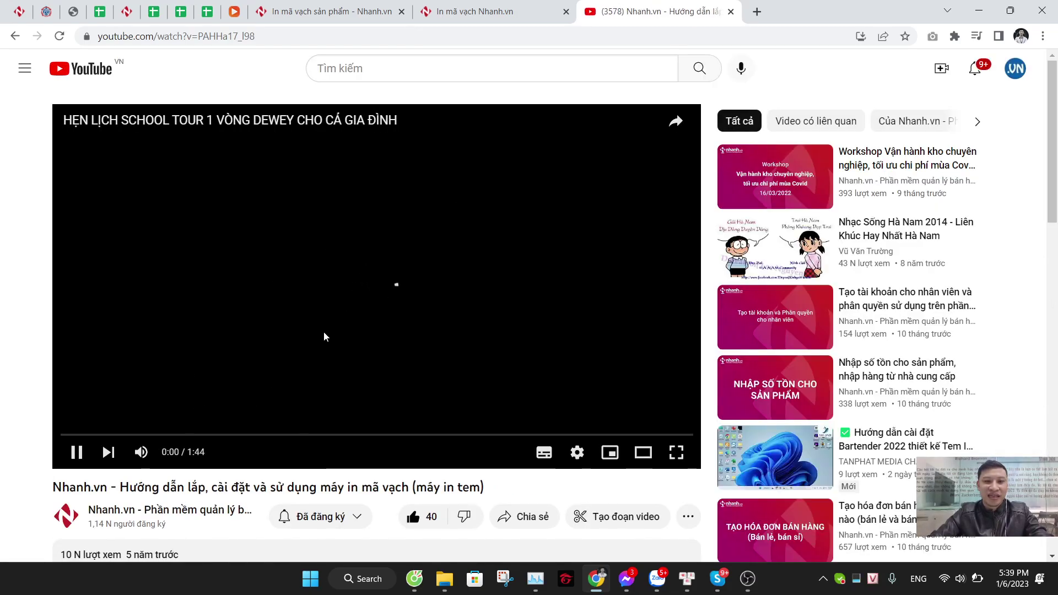
{"action": "scroll", "coordinate": [260, 380], "scroll_direction": "down", "scroll_amount": 5}
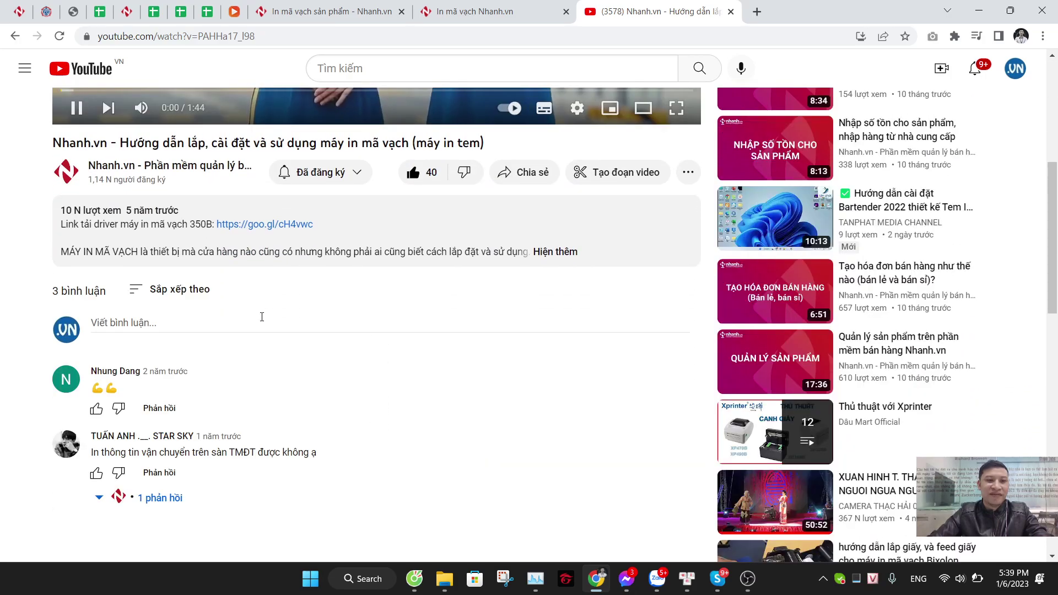
{"action": "scroll", "coordinate": [260, 320], "scroll_direction": "up", "scroll_amount": 1}
{"action": "scroll", "coordinate": [260, 316], "scroll_direction": "up", "scroll_amount": 5}
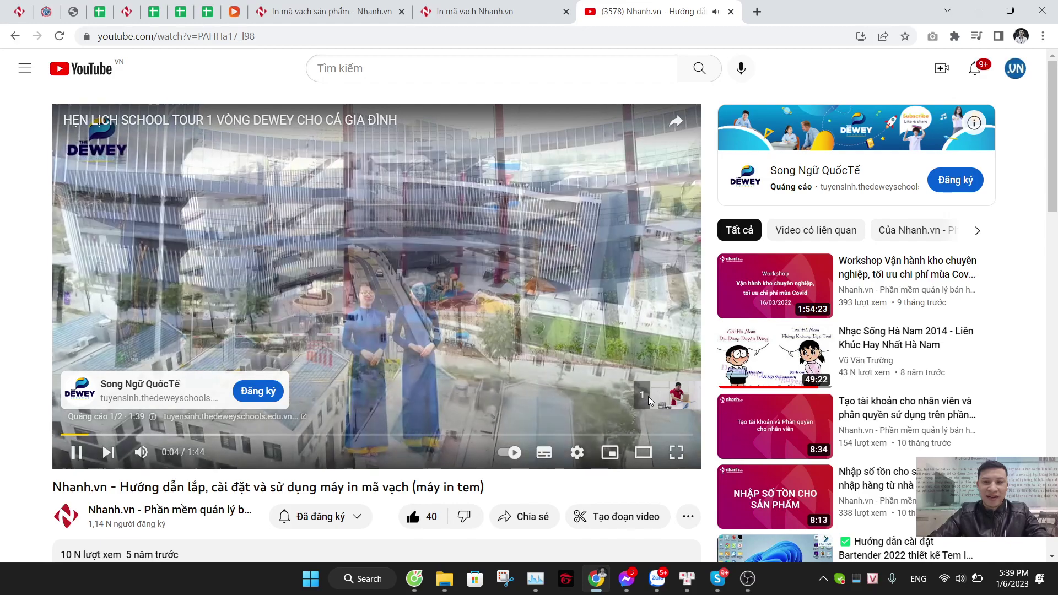
Skip the advertisement and jump ahead in the barcode printer video to view the printer setup demonstration.
{"action": "left_click", "coordinate": [648, 395]}
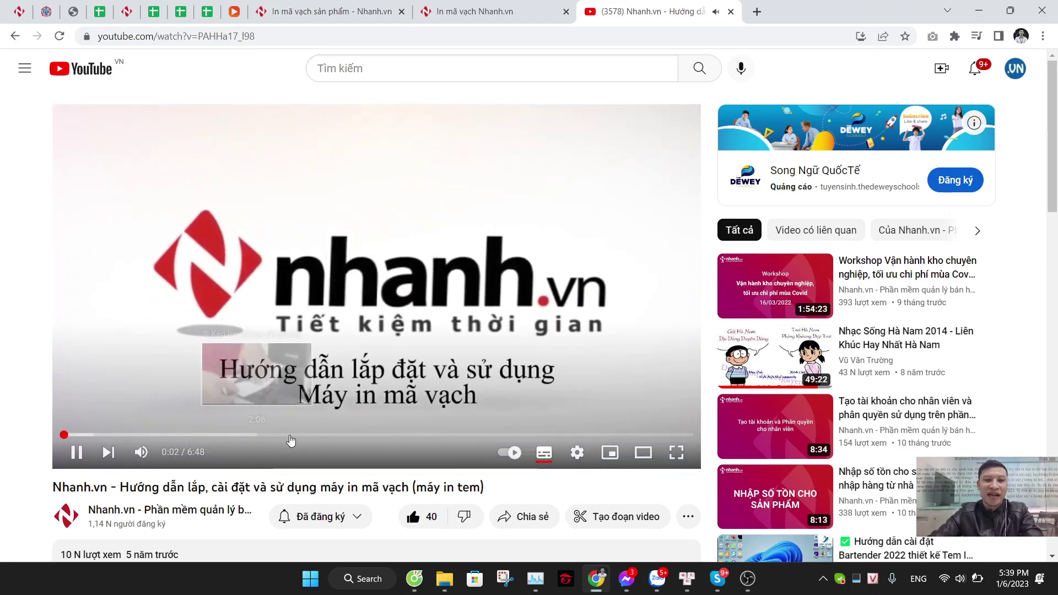
{"action": "left_click", "coordinate": [305, 435]}
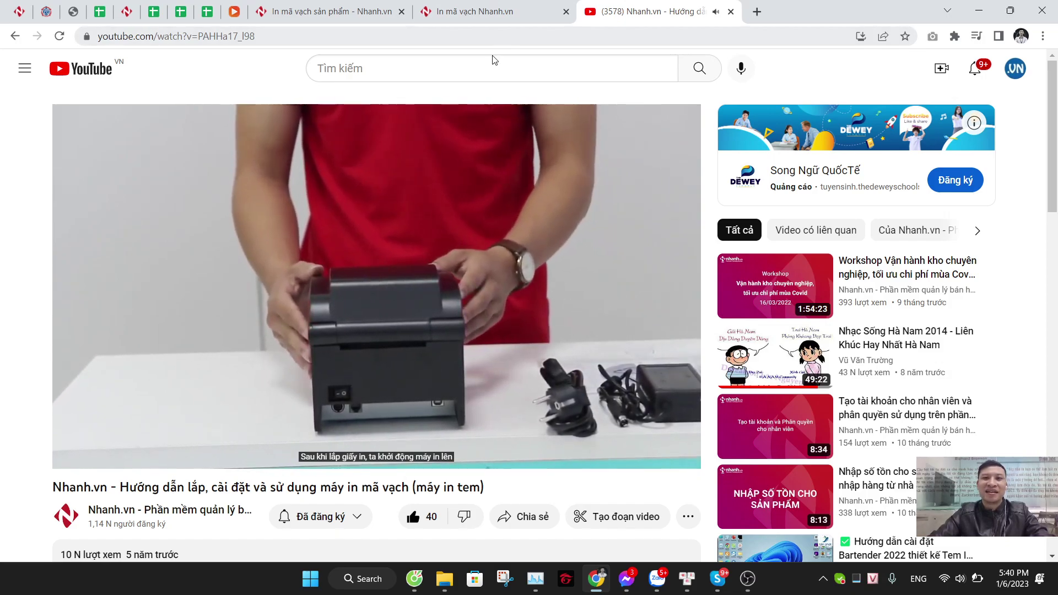
{"action": "left_click", "coordinate": [438, 230]}
Return to the product barcode printing page, review its product list and label settings, and dismiss the low-battery notice.
{"action": "left_click", "coordinate": [463, 7]}
{"action": "left_click", "coordinate": [394, 4]}
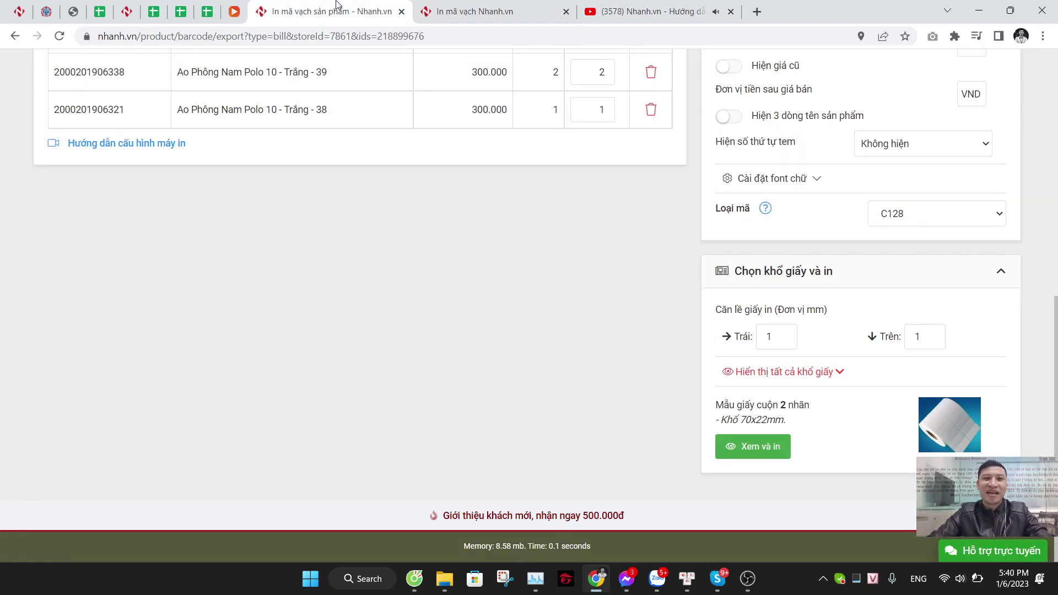
{"action": "scroll", "coordinate": [479, 128], "scroll_direction": "up", "scroll_amount": 5}
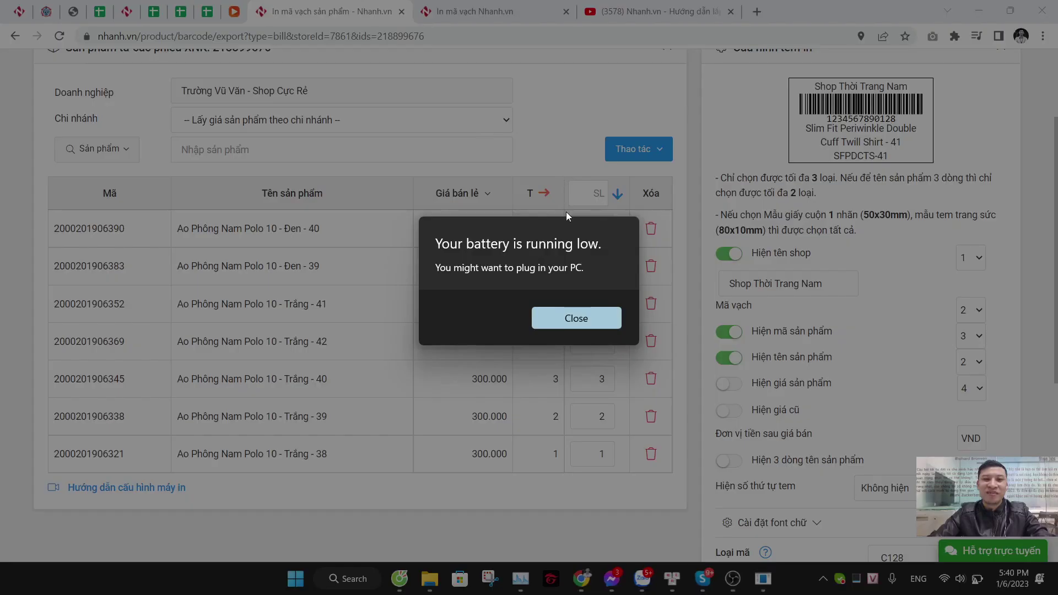
{"action": "left_click", "coordinate": [594, 322]}
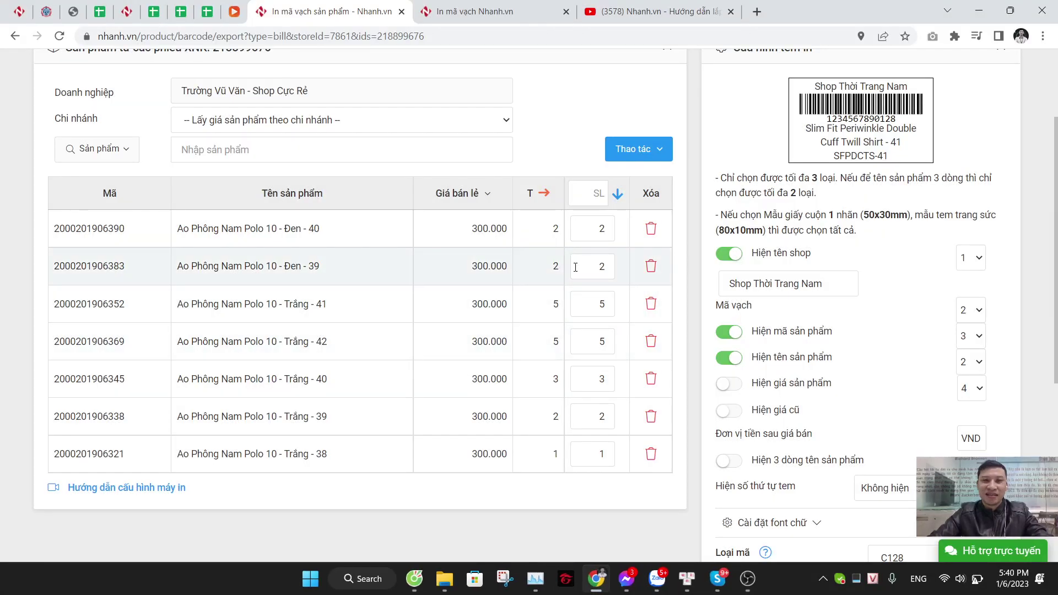